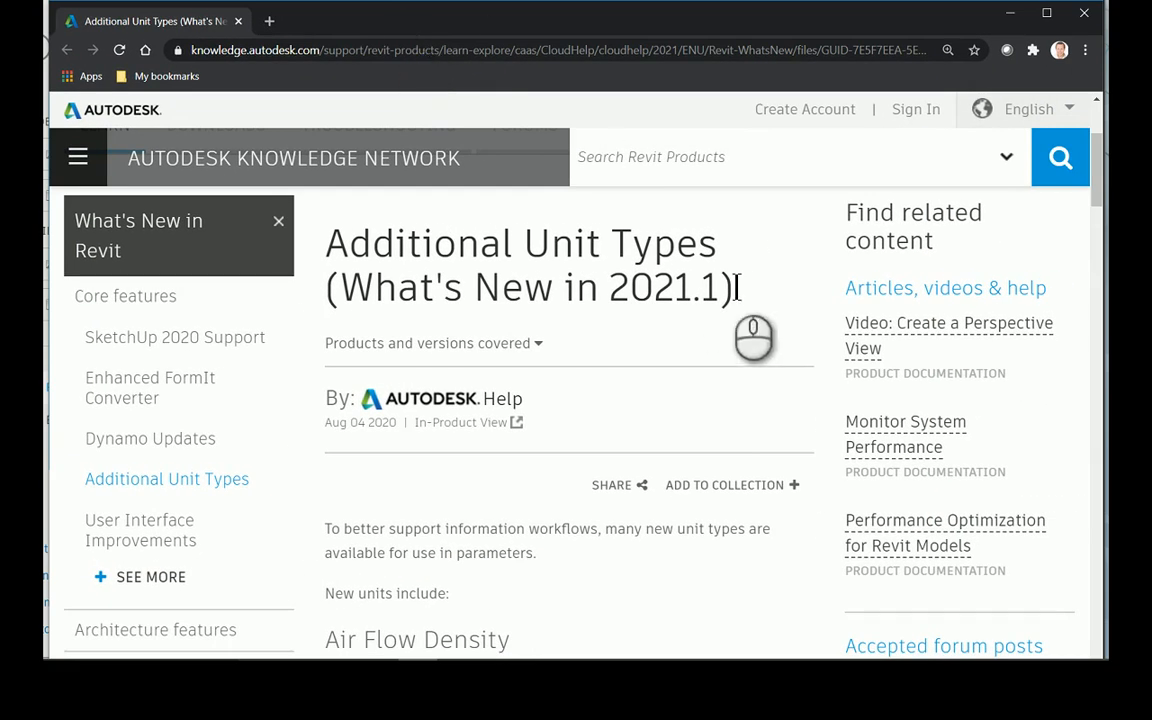
- Examine the new unit types listed on the Additional Unit Types help page, from Air Flow Density through Viscosity
scroll(697, 388, "down", 3)
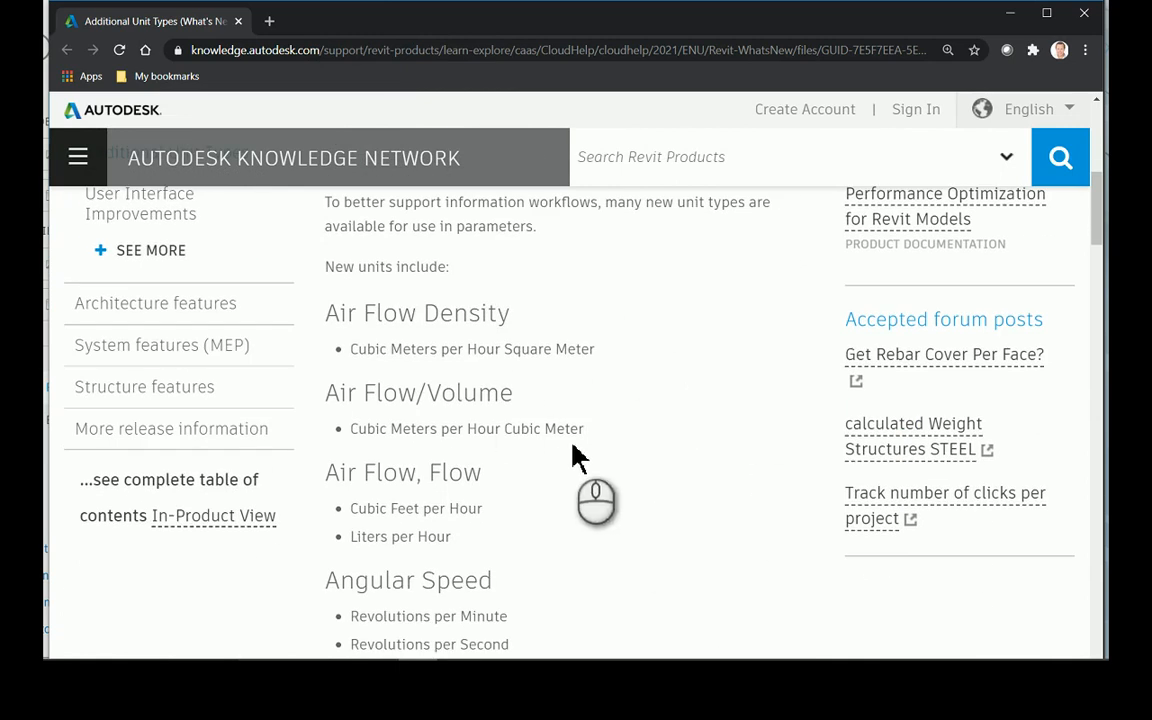
scroll(572, 457, "down", 1)
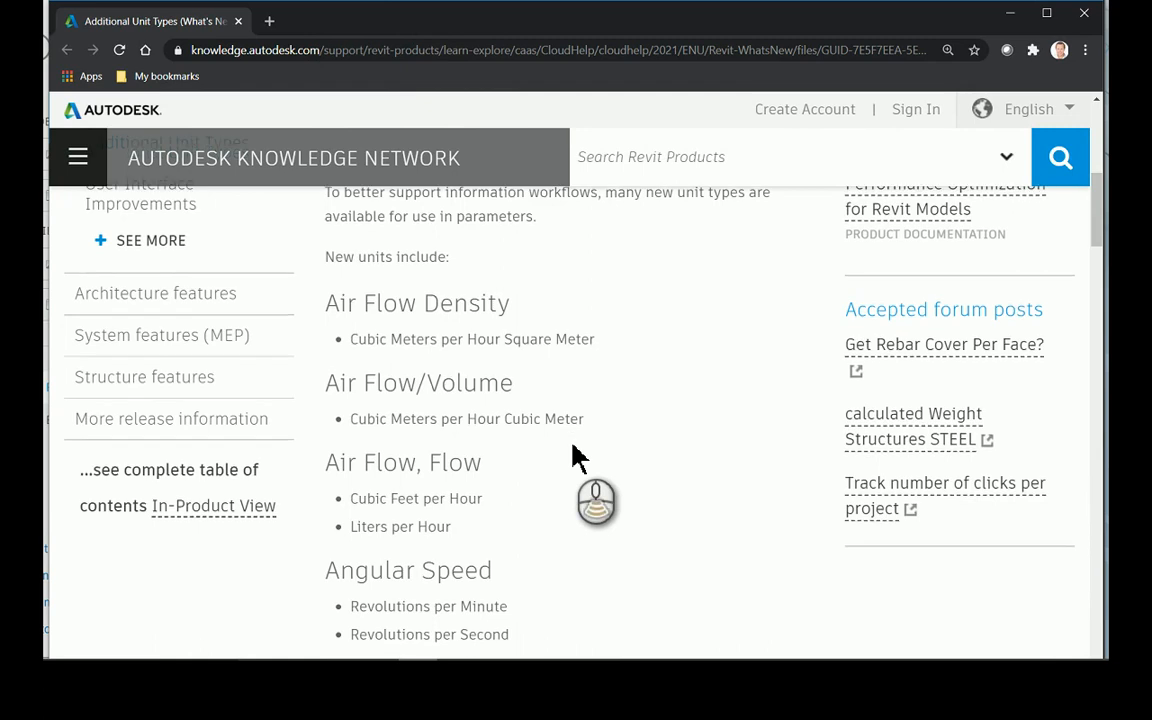
scroll(572, 457, "up", 1)
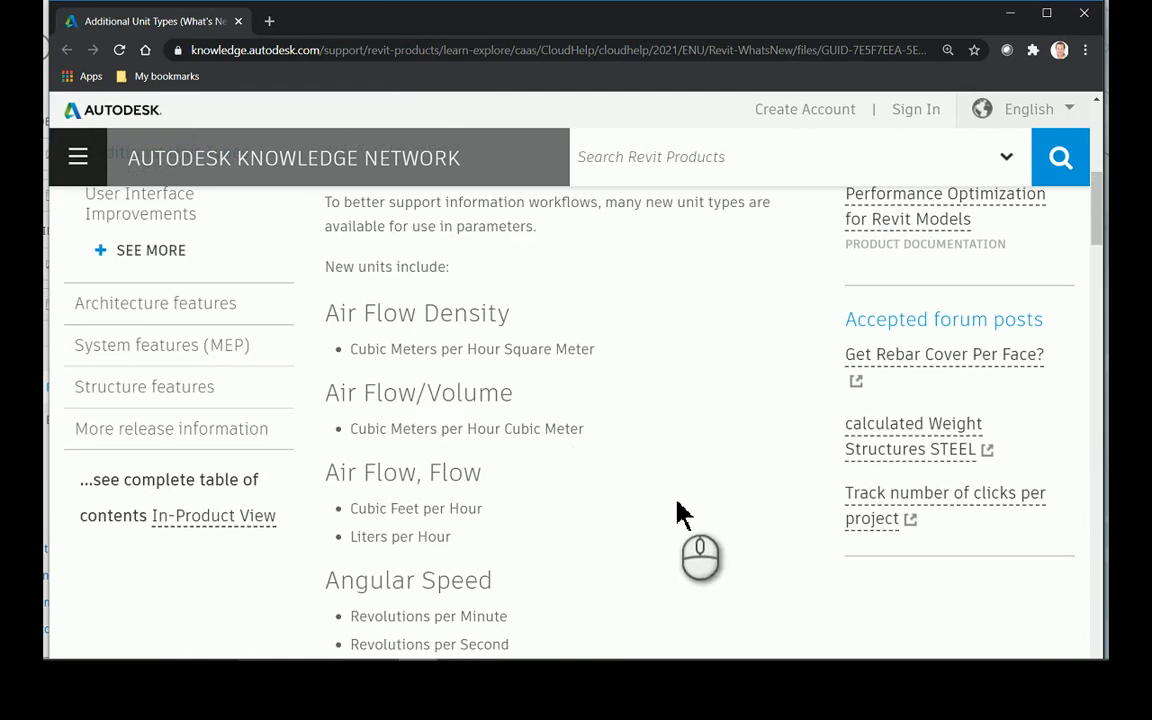
scroll(676, 512, "down", 4)
scroll(676, 512, "down", 4)
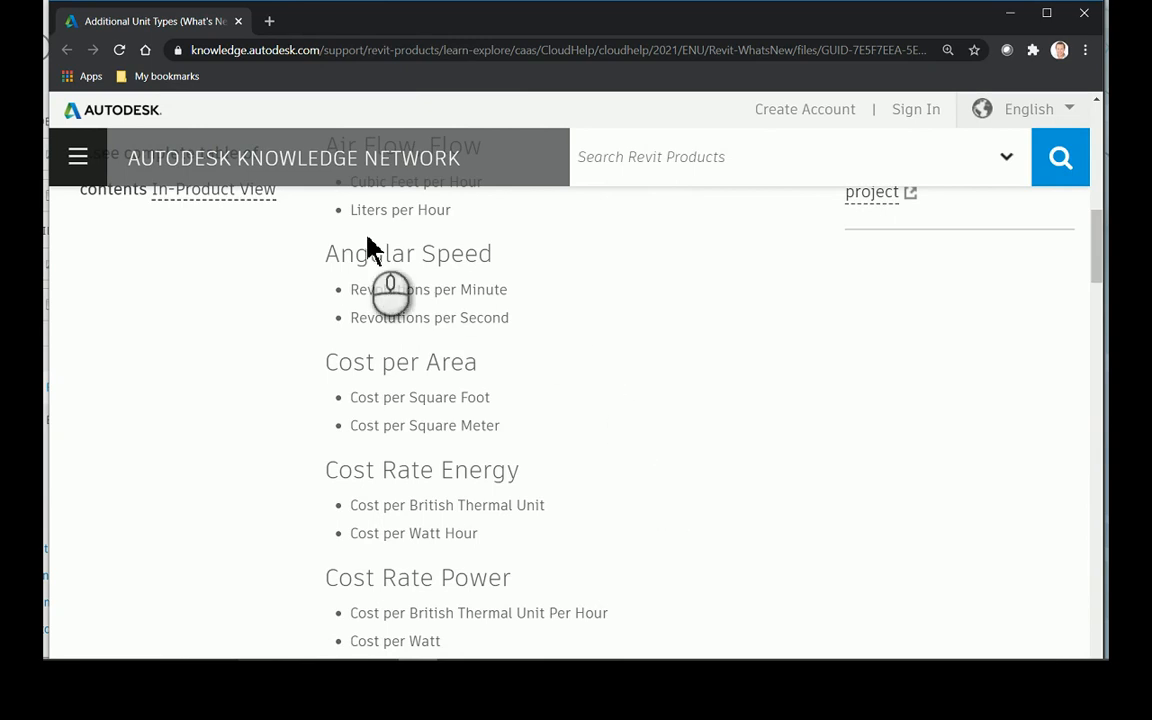
scroll(560, 422, "down", 12)
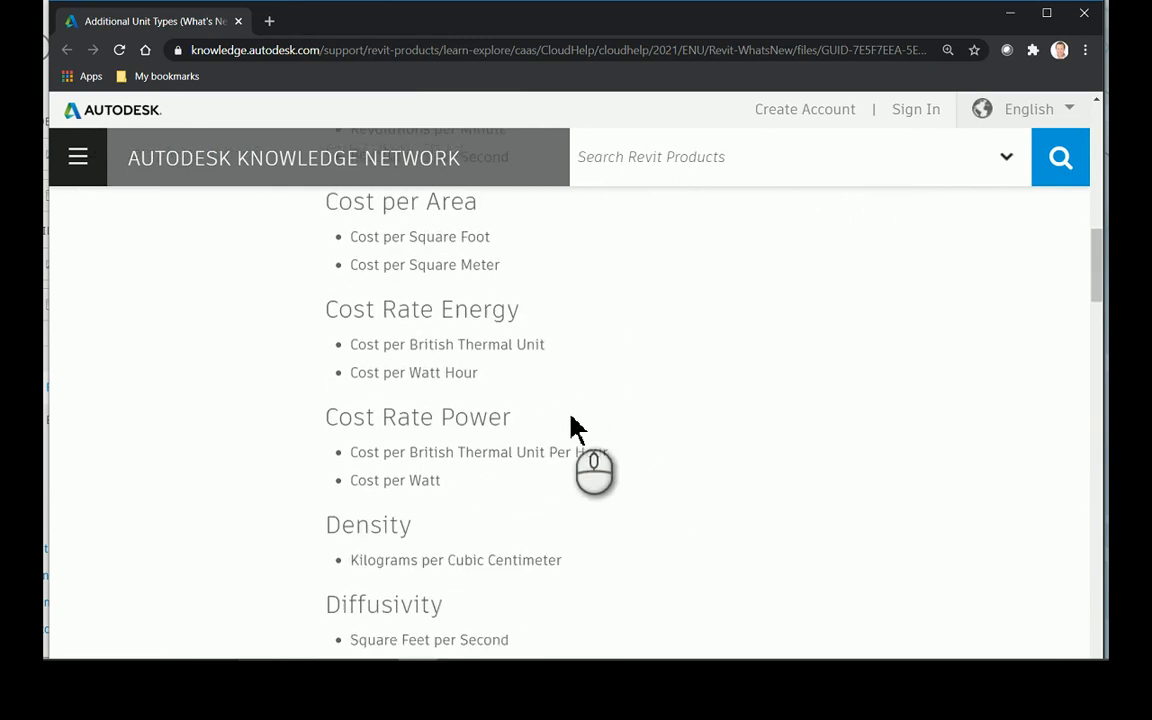
scroll(575, 425, "down", 14)
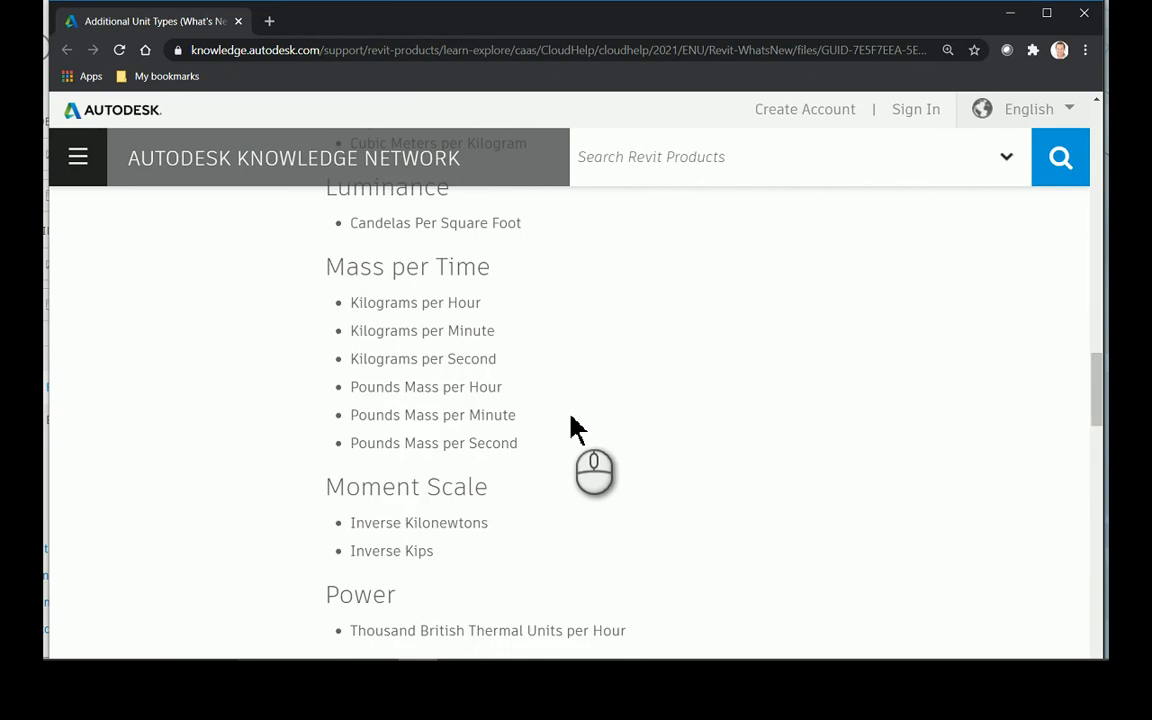
scroll(575, 428, "down", 10)
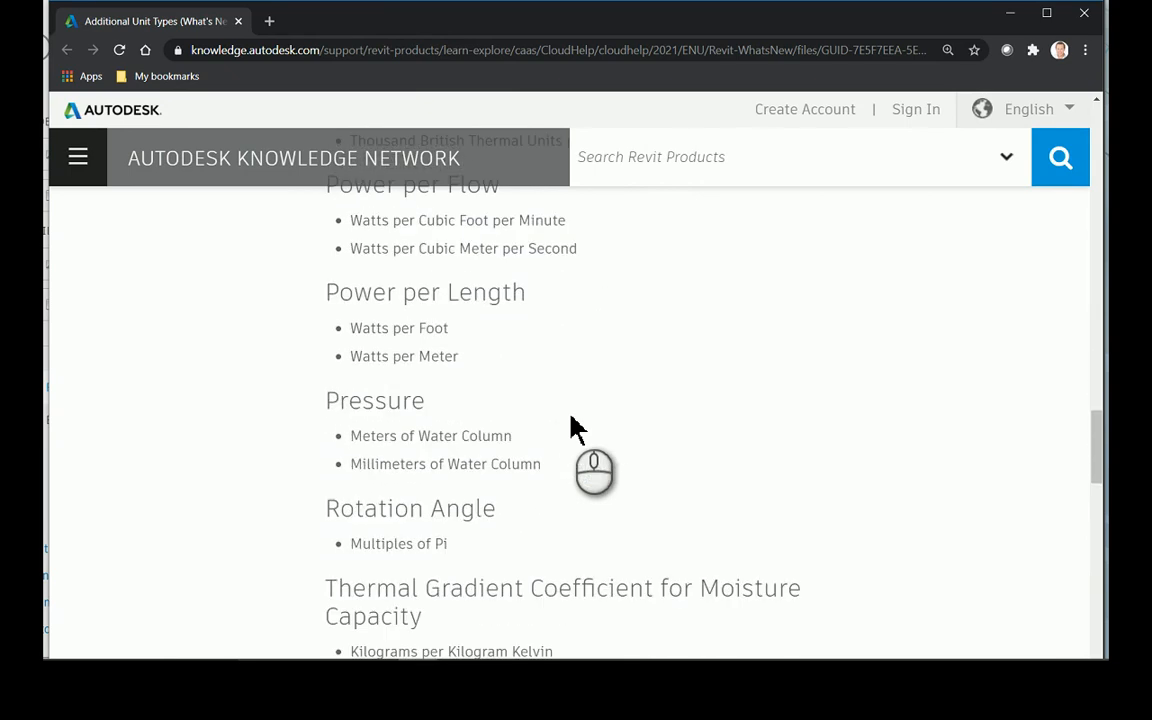
scroll(580, 458, "down", 3)
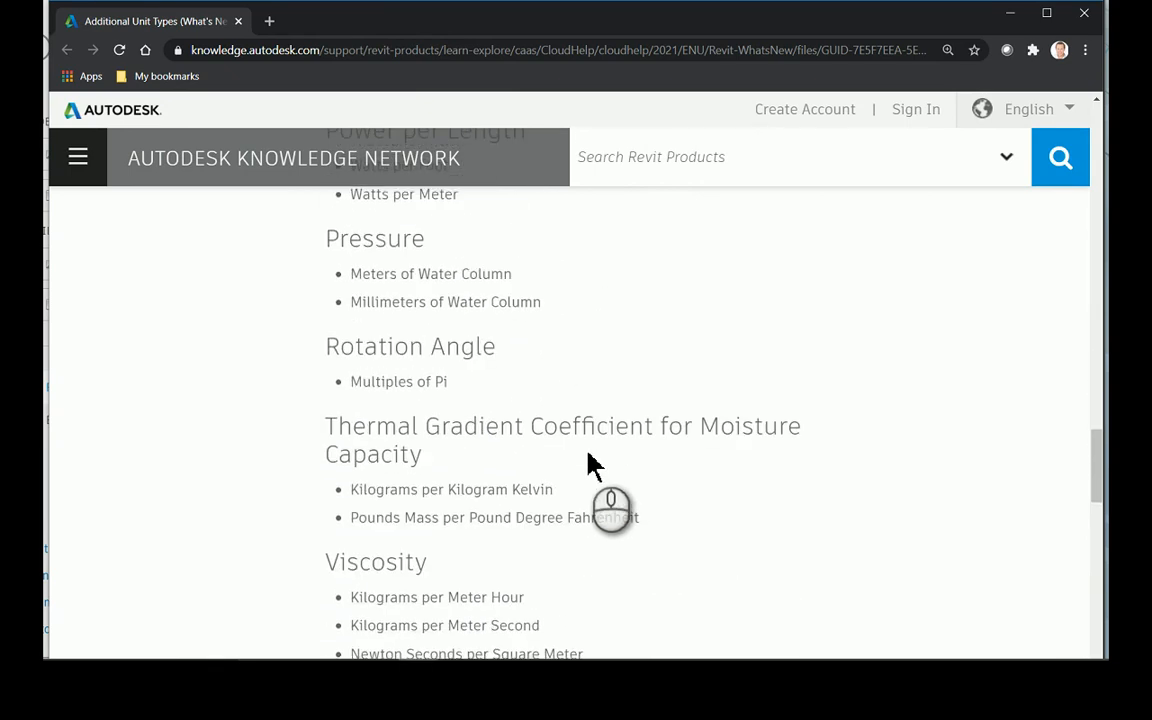
scroll(590, 463, "down", 6)
scroll(590, 463, "up", 12)
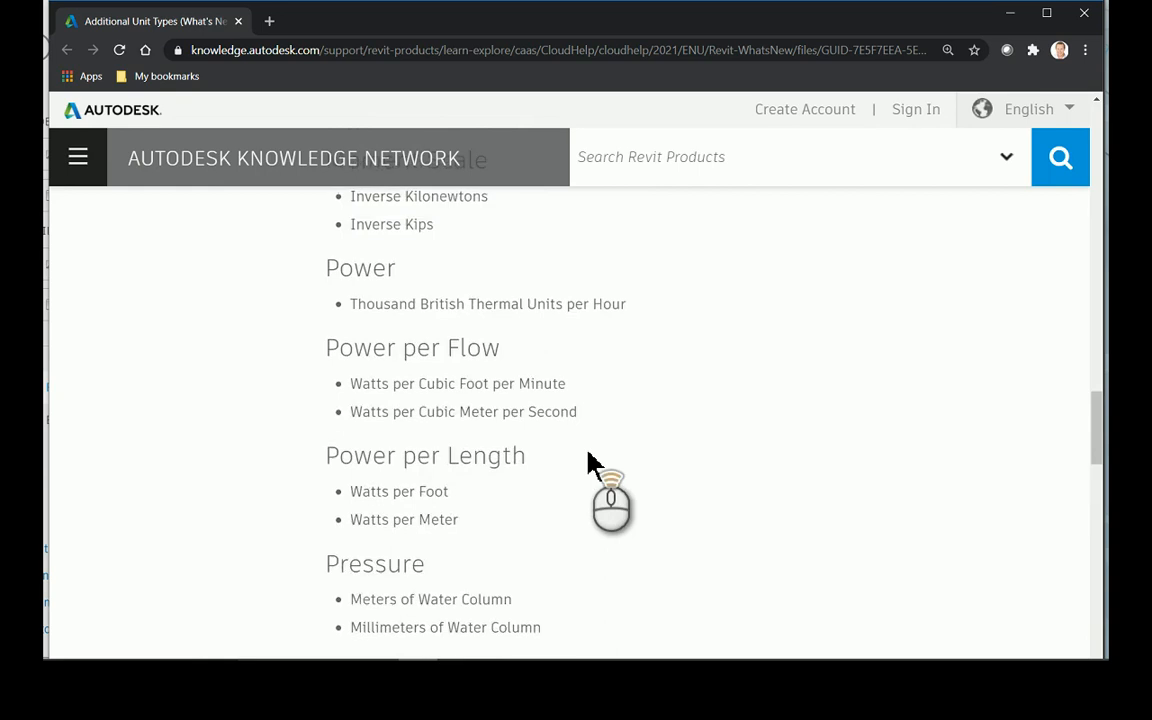
scroll(590, 463, "up", 20)
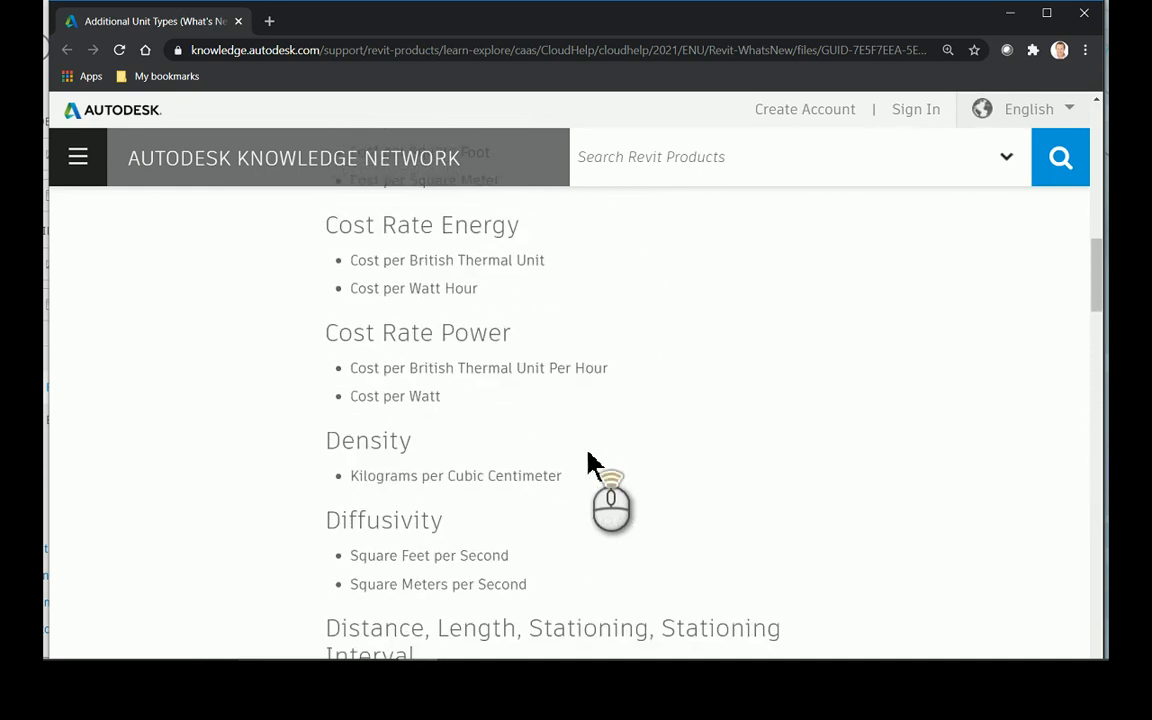
scroll(589, 465, "up", 5)
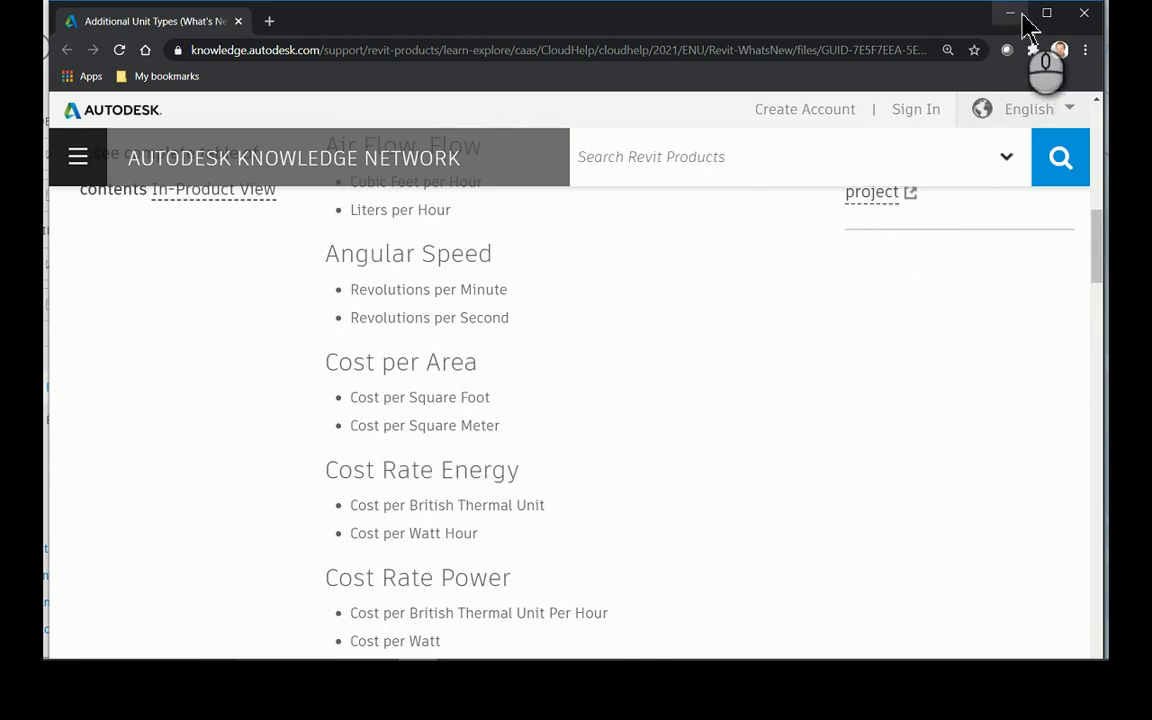
- Close the browser to switch to Revit and create a new project from a metric template
left_click(1084, 13)
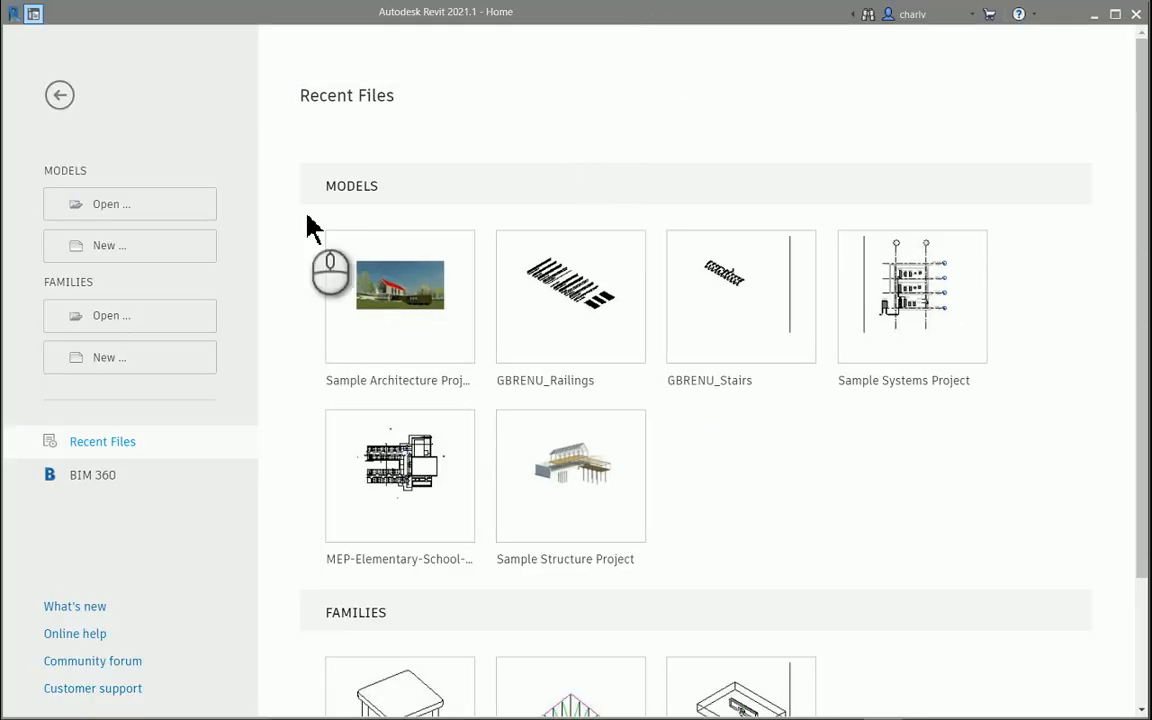
left_click(183, 245)
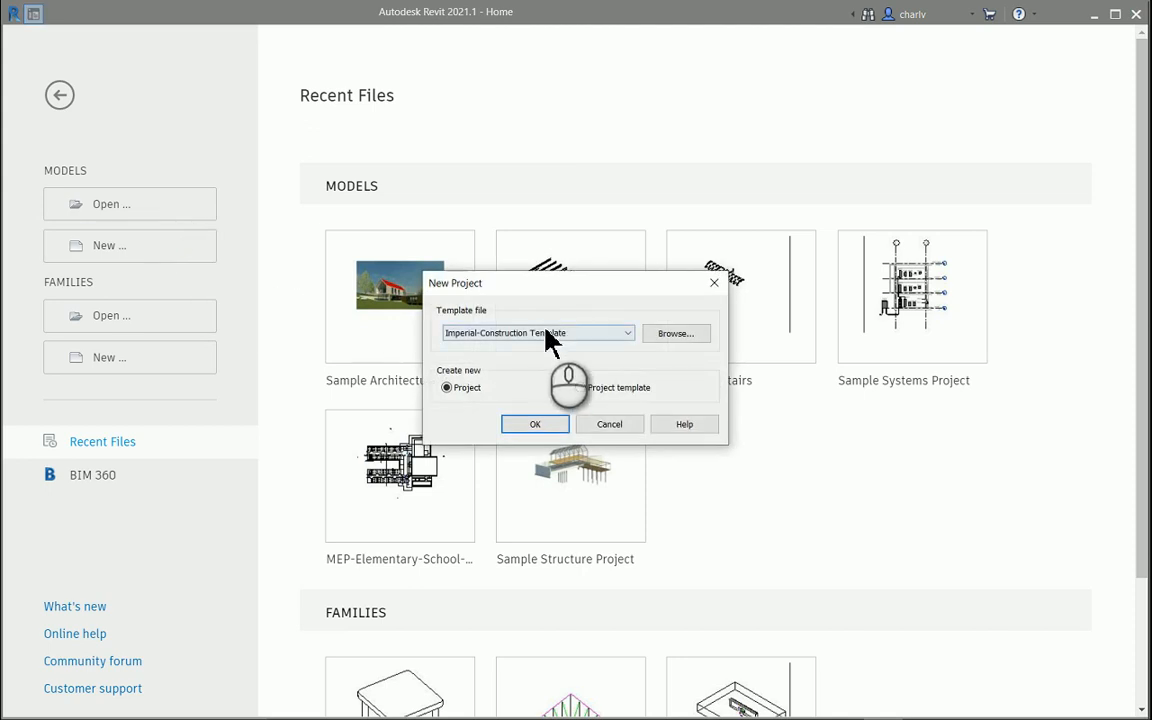
left_click(548, 336)
left_click(525, 410)
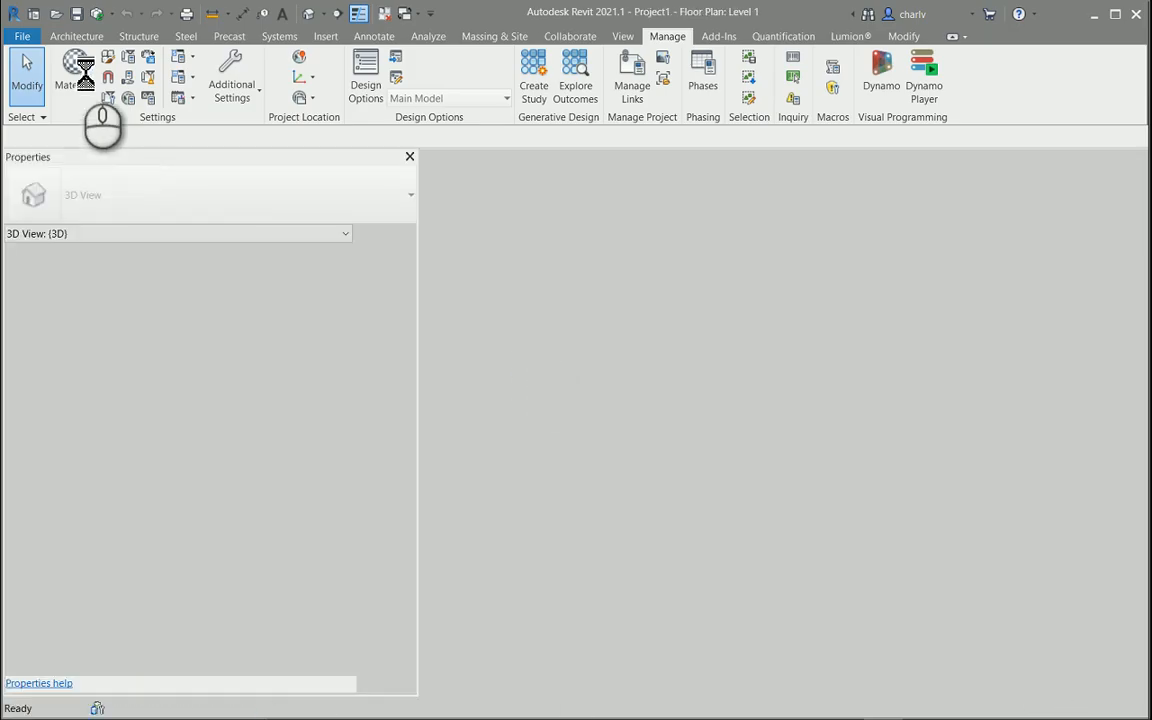
- Draw three overlapping rectangles of Generic - 200mm walls, stepped diagonally, on the Level 1 floor plan
left_click(77, 38)
left_click(71, 68)
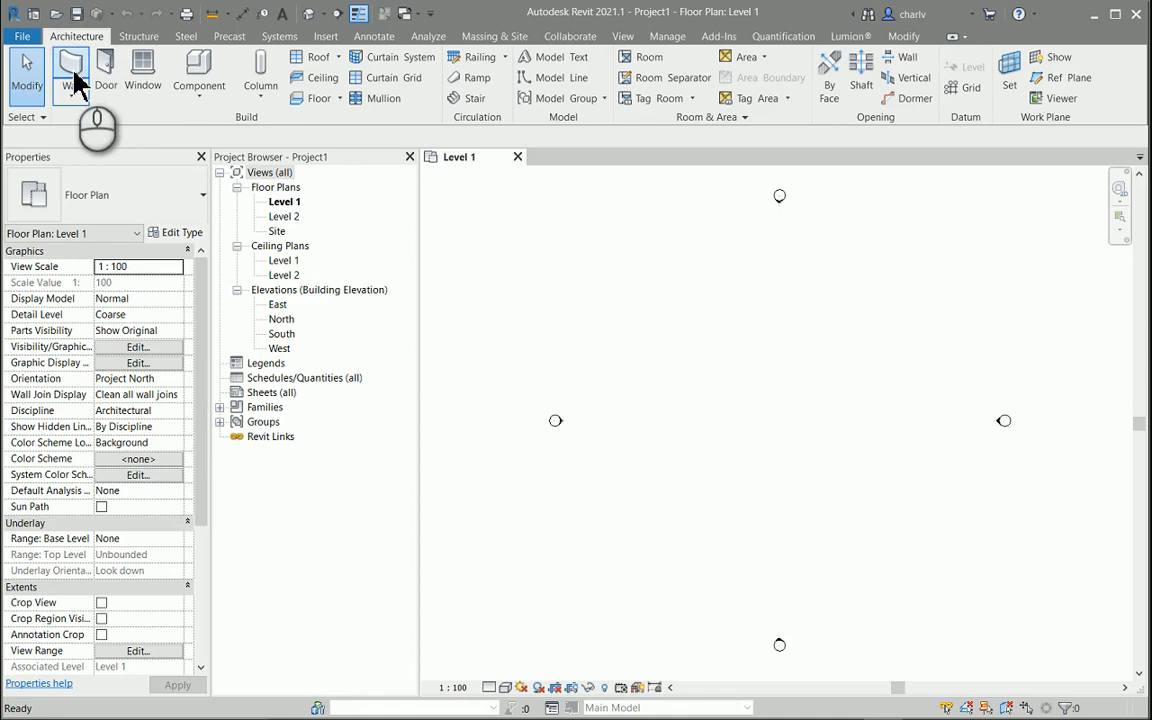
left_click(686, 59)
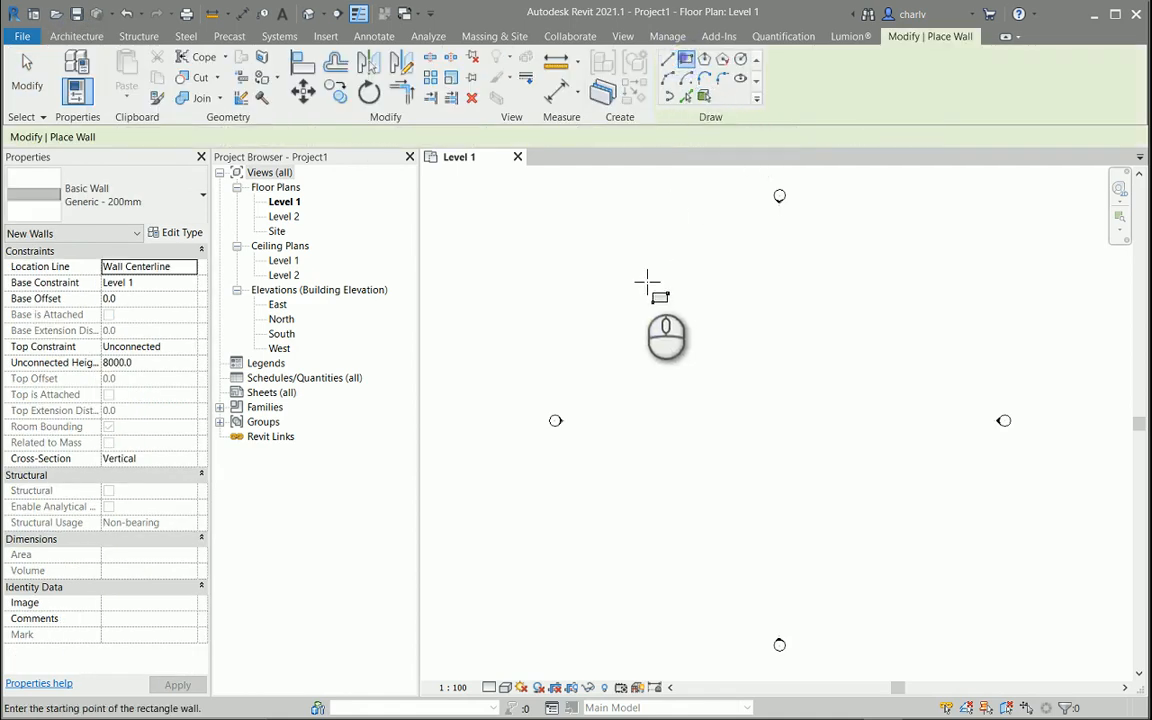
left_click(643, 280)
left_click(757, 386)
left_click(701, 338)
left_click(825, 444)
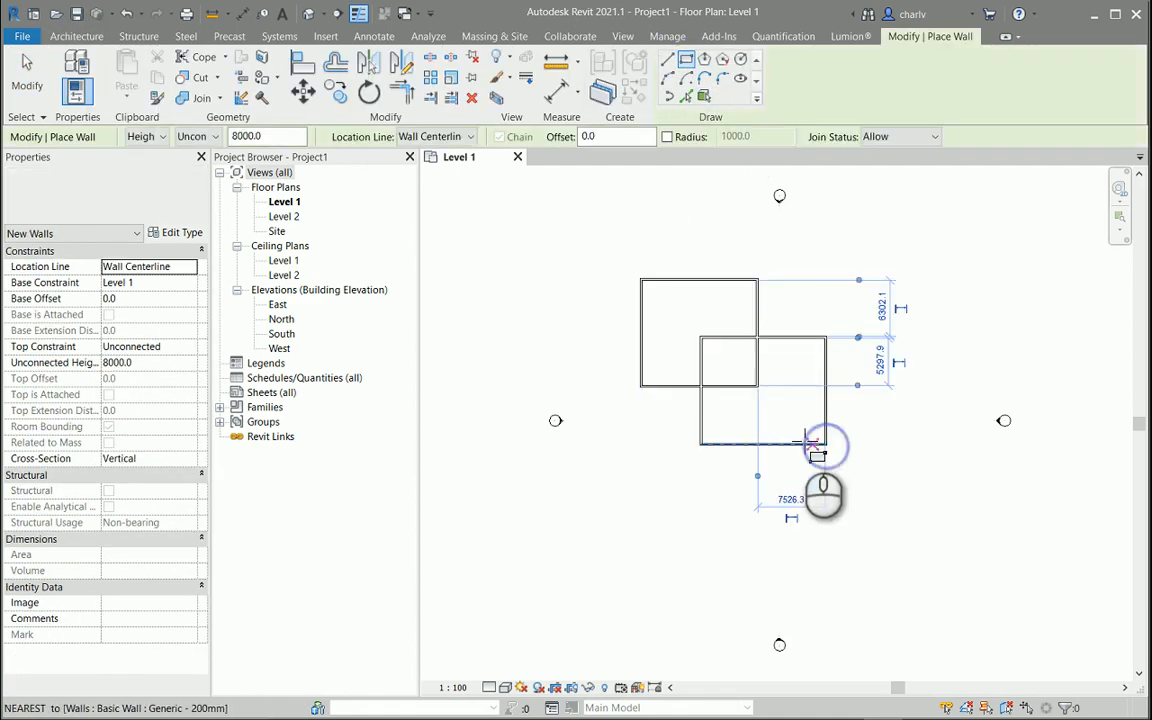
left_click(783, 409)
left_click(881, 498)
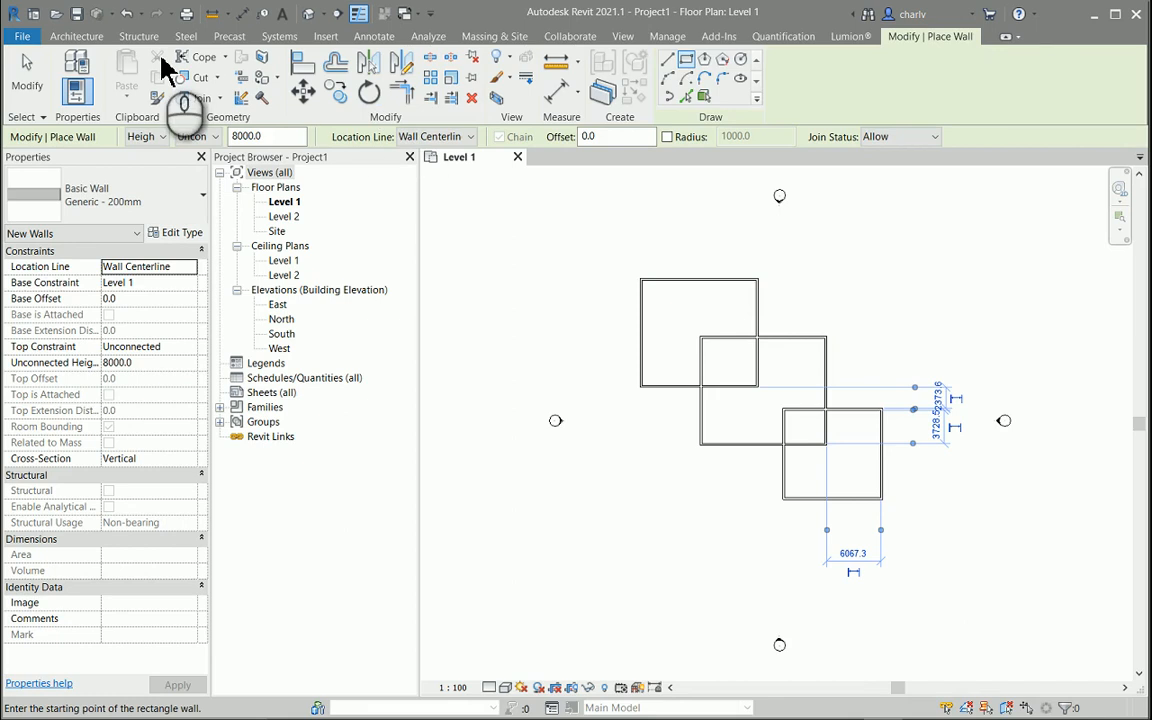
- Place tagged rooms in the walled areas on Level 1, filling the remaining enclosed areas automatically
left_click(95, 36)
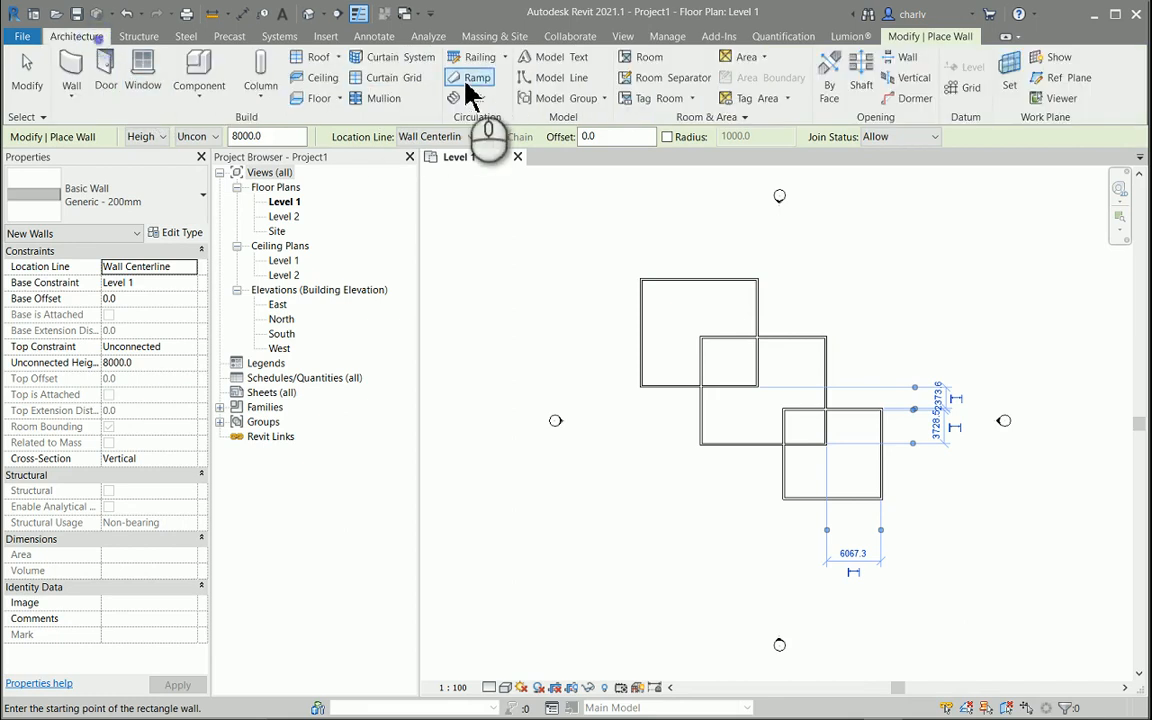
left_click(645, 62)
left_click(712, 309)
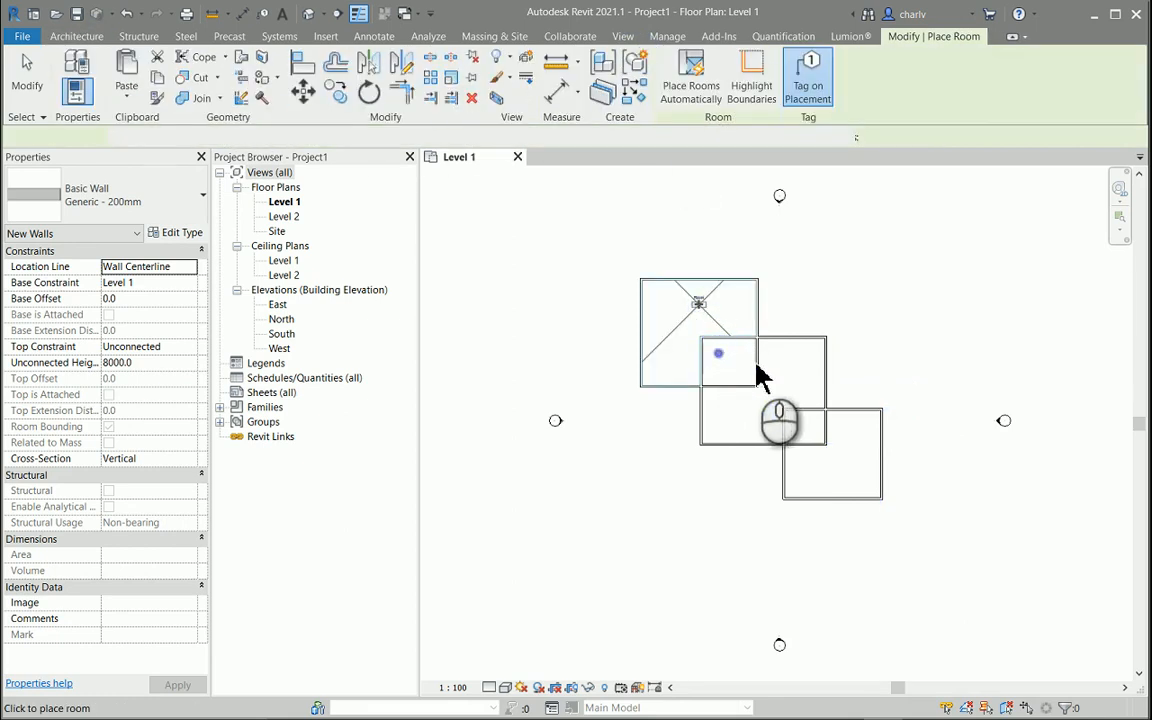
left_click(690, 88)
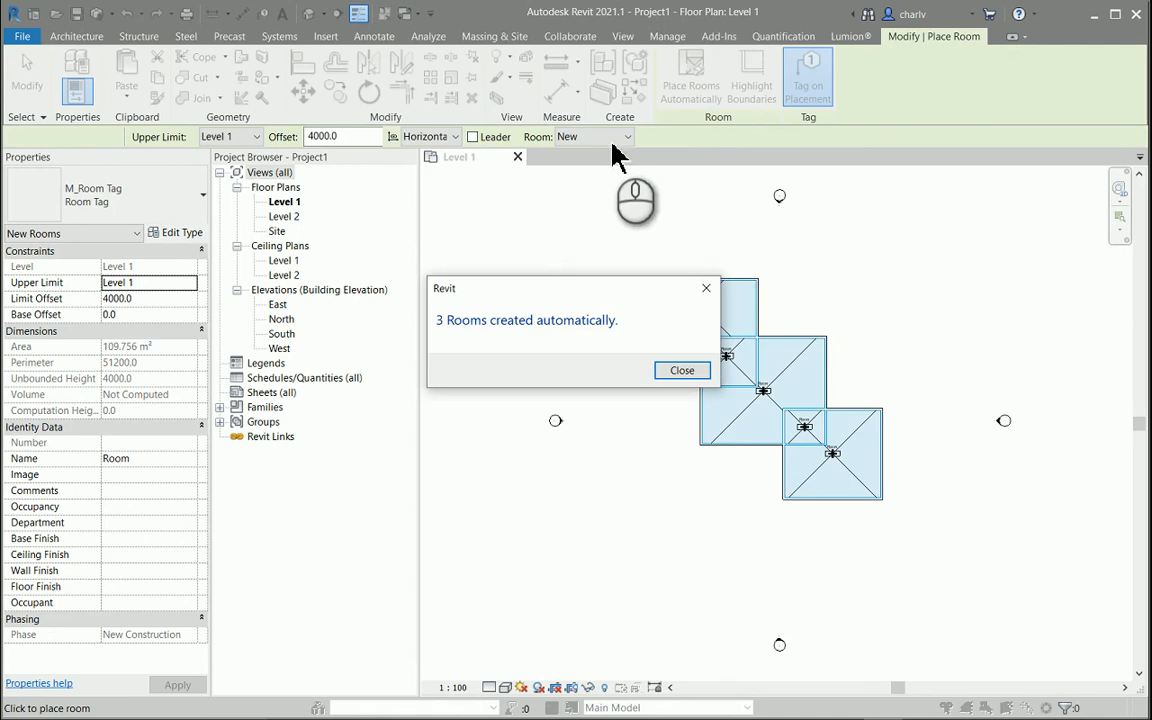
left_click(684, 371)
key("Escape")
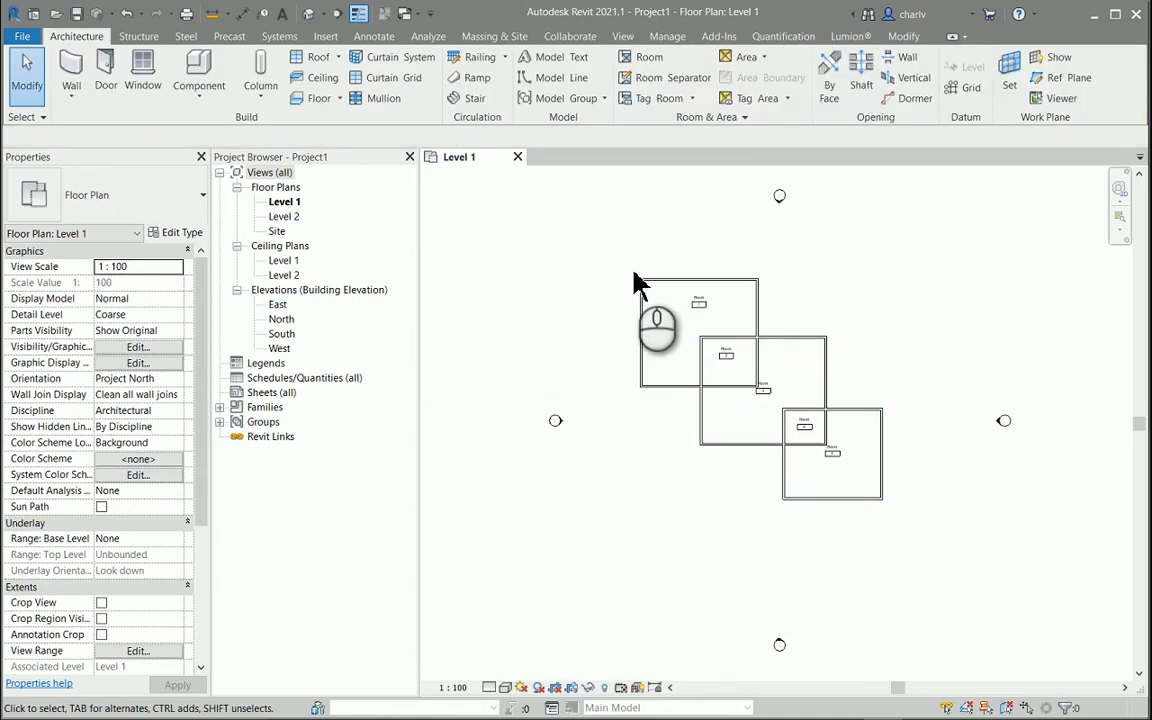
- Start a new schedule for the Rooms category
scroll(638, 285, "up", 3)
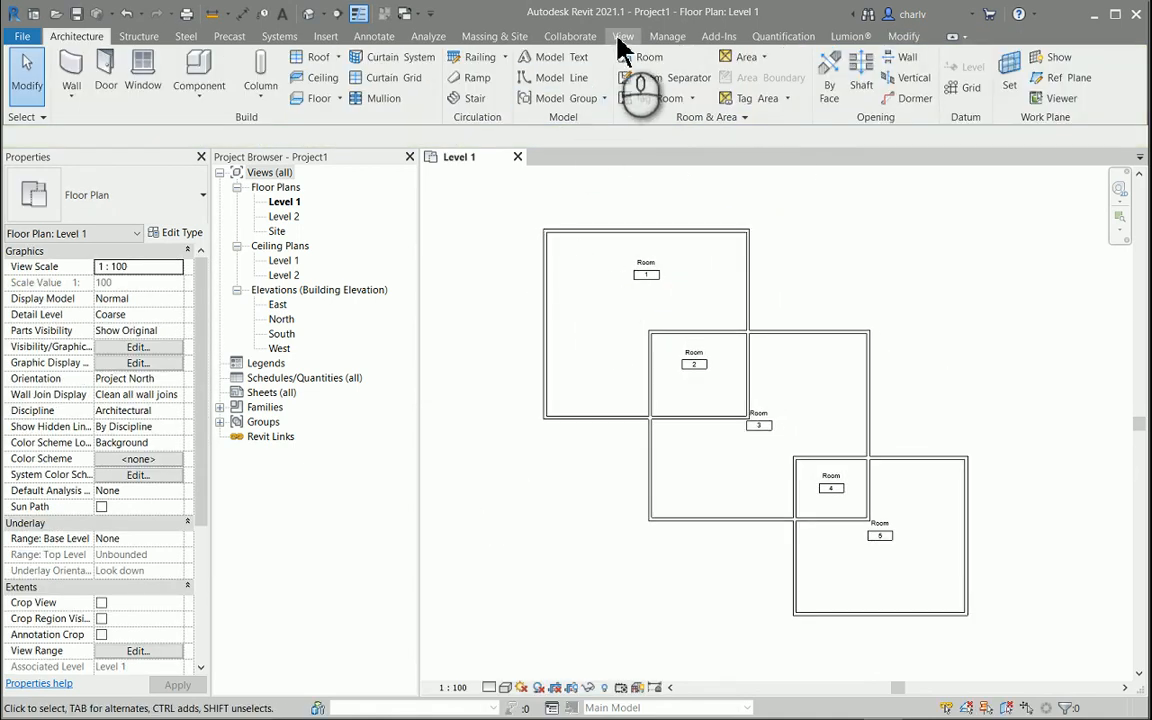
left_click(621, 38)
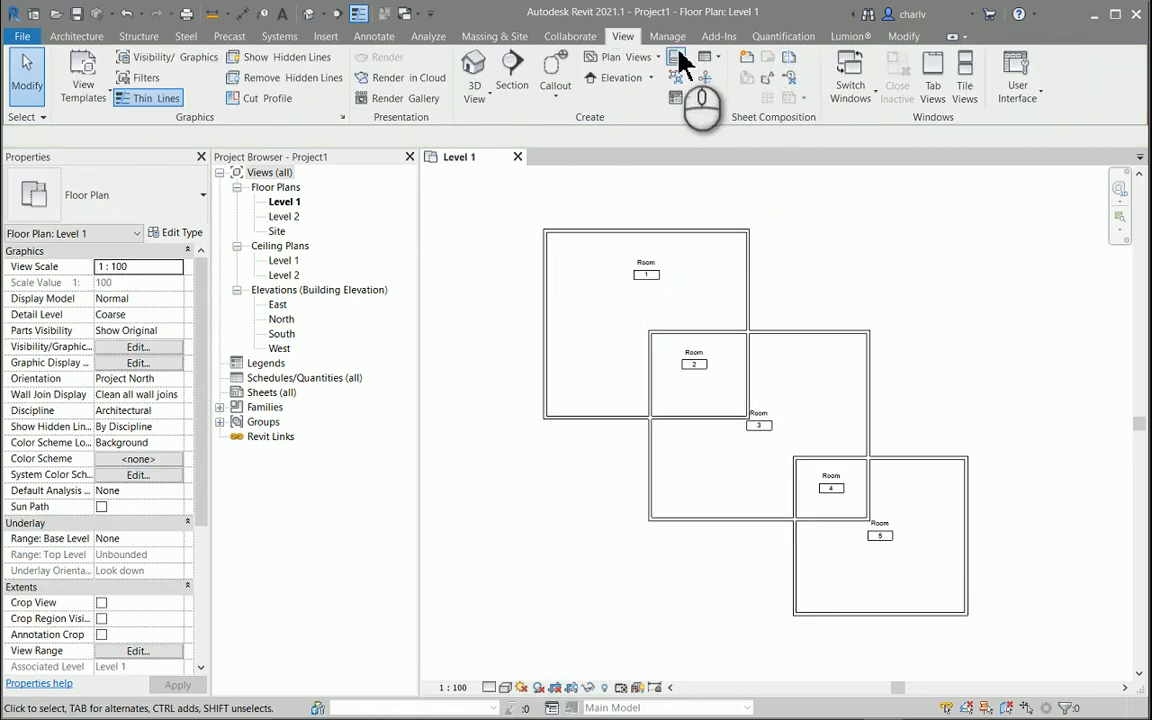
left_click(706, 57)
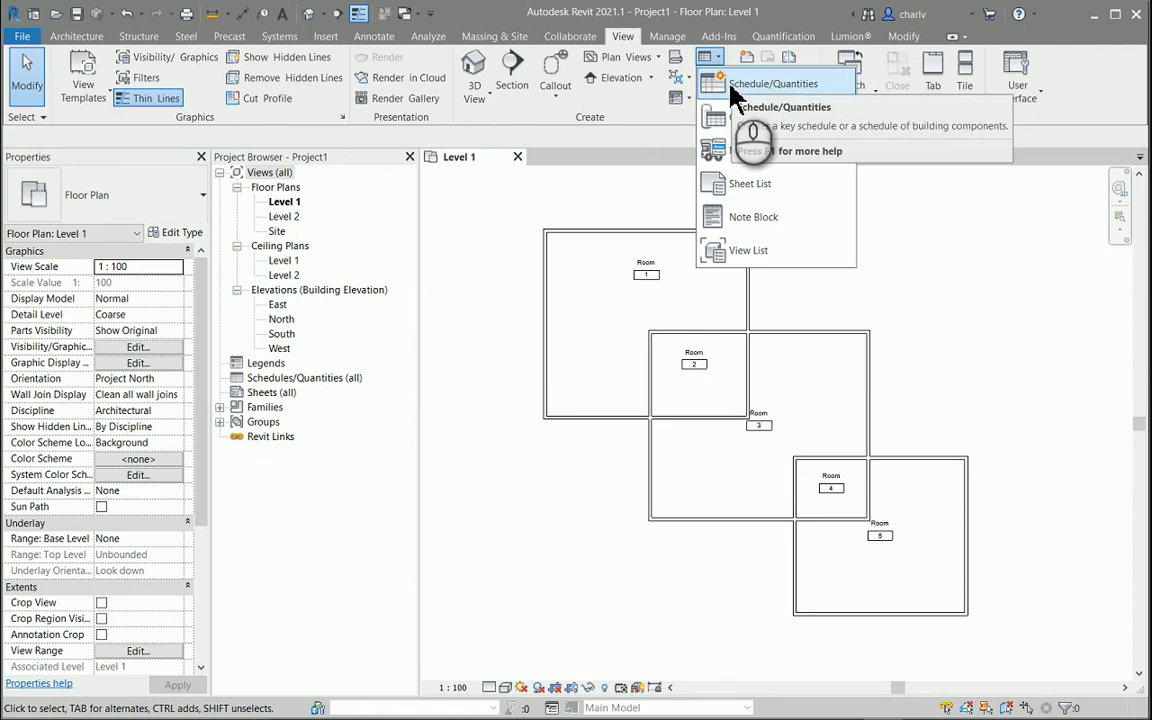
left_click(735, 92)
left_click_drag(918, 135, 544, 200)
left_click_drag(587, 265, 617, 405)
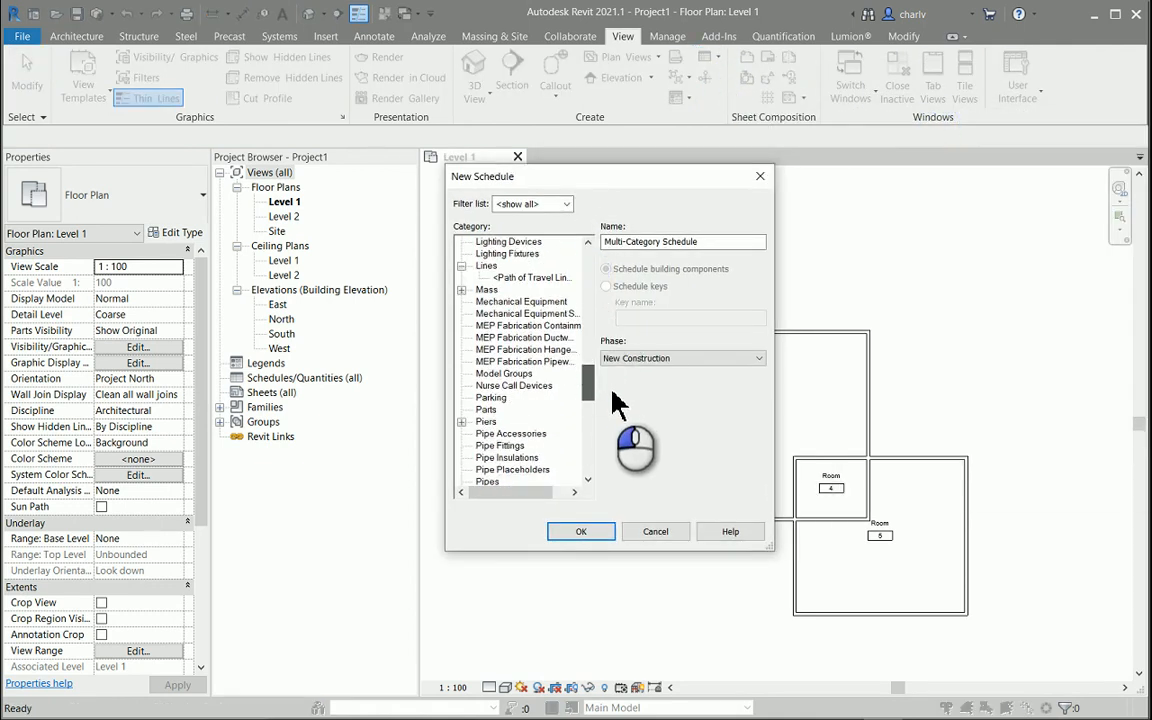
scroll(617, 405, "down", 4)
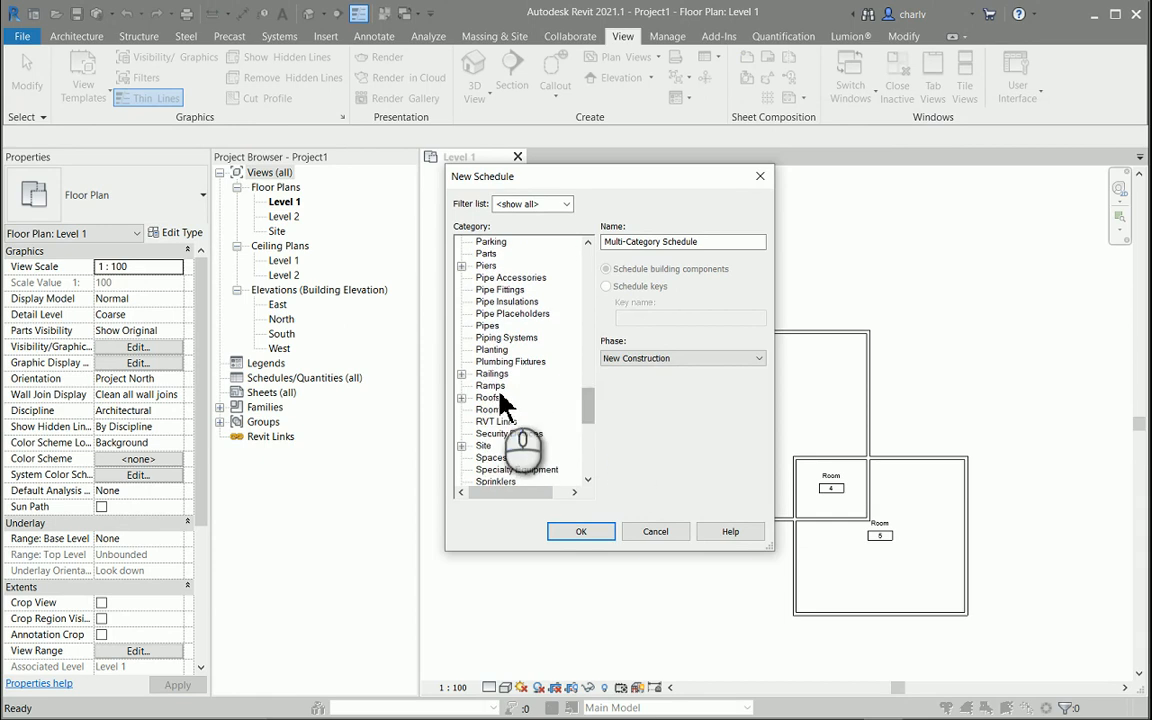
left_click(491, 410)
left_click(584, 531)
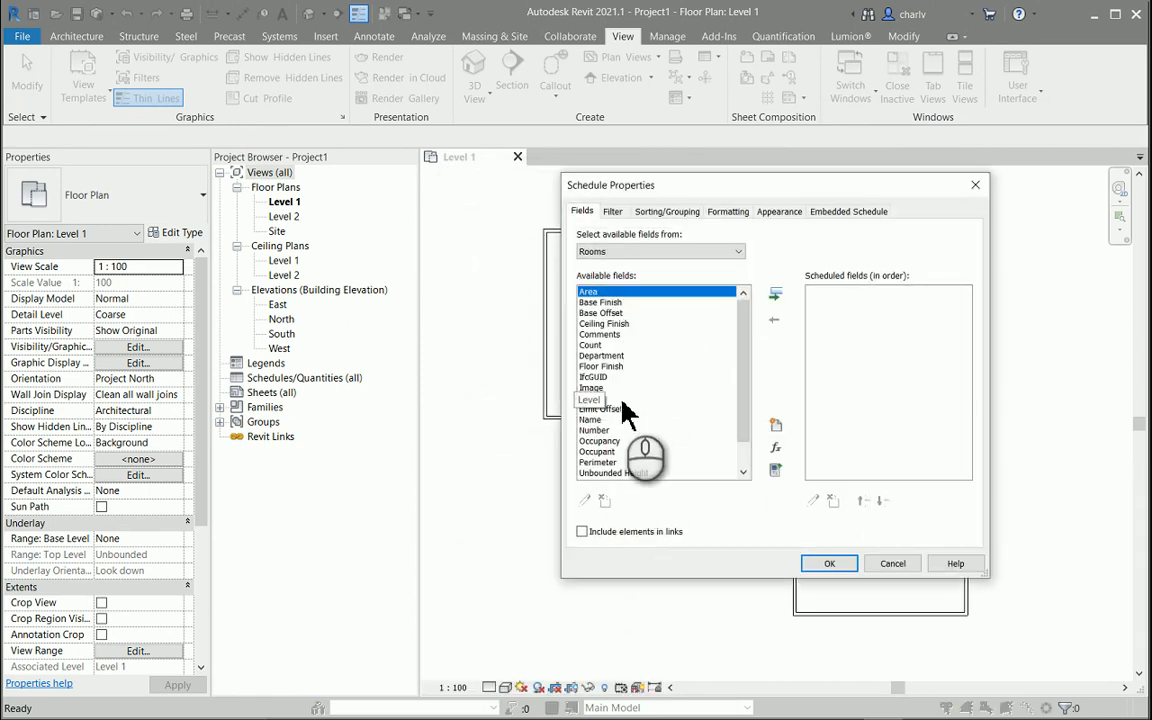
- Add the Name, Number and Area fields to the room schedule and create it
double_click(591, 420)
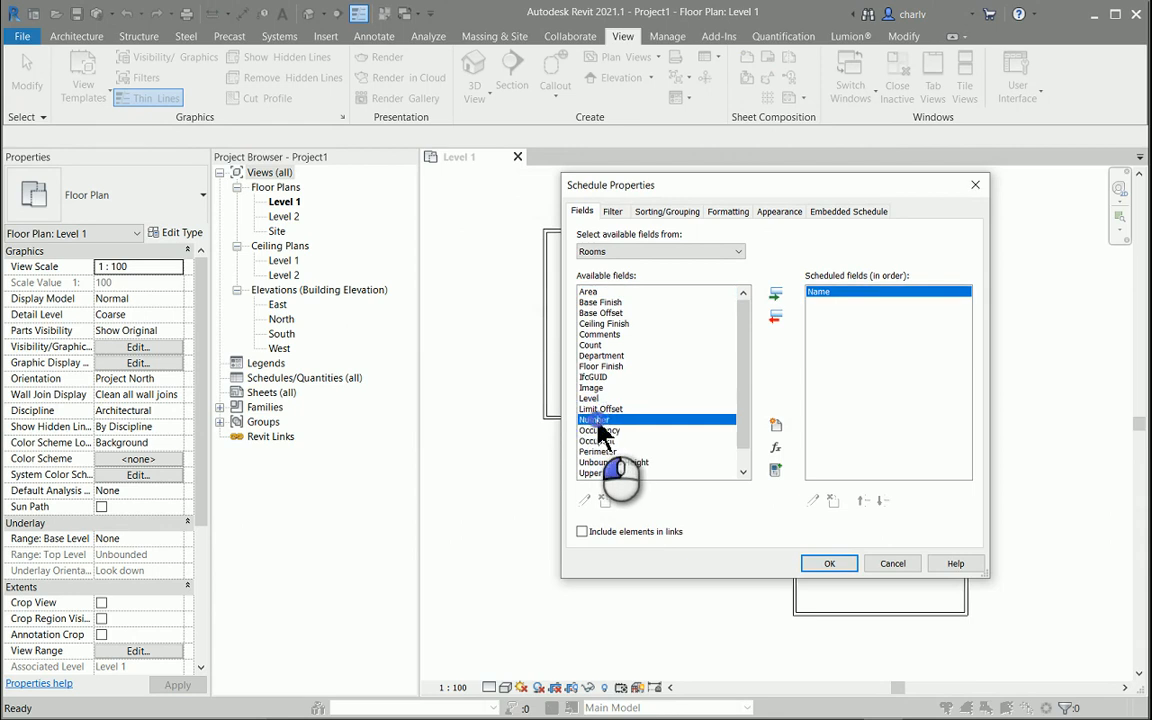
double_click(598, 421)
left_click(594, 292)
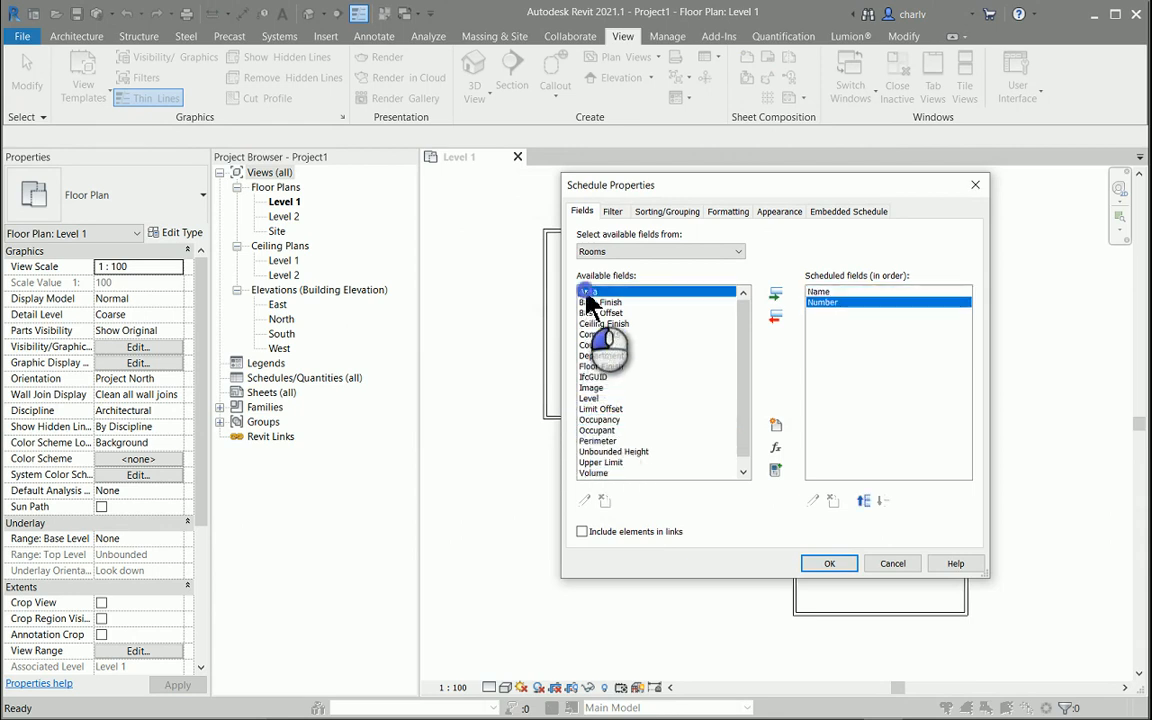
double_click(641, 292)
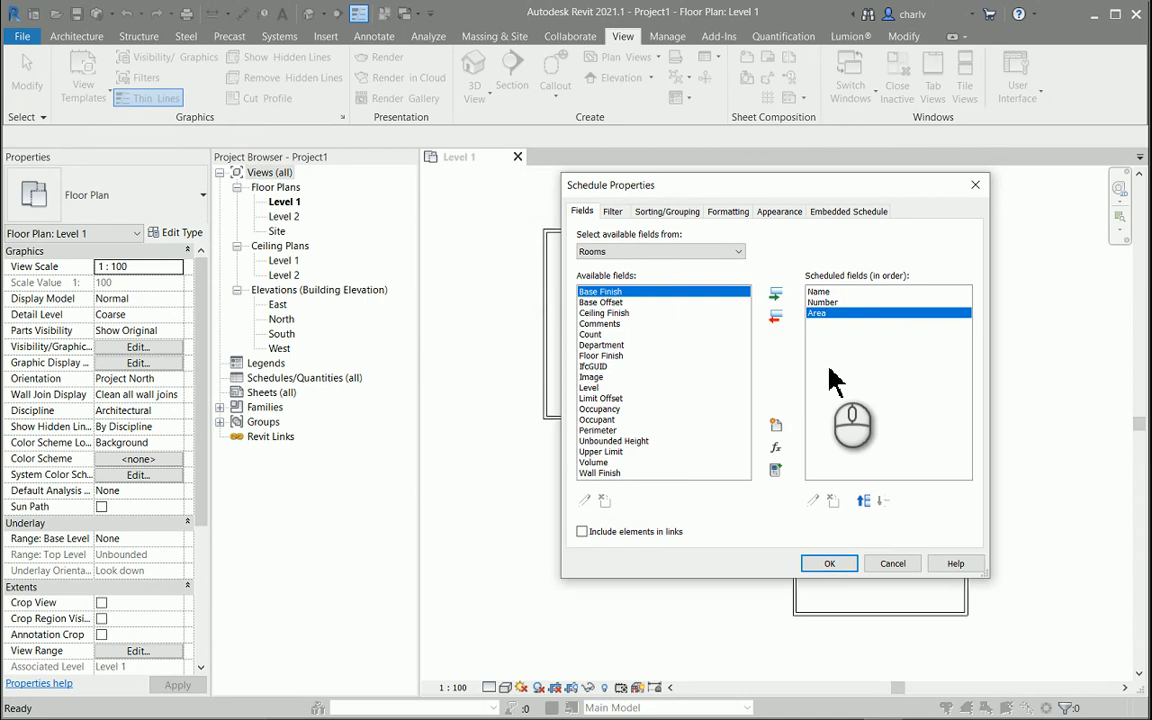
left_click(812, 565)
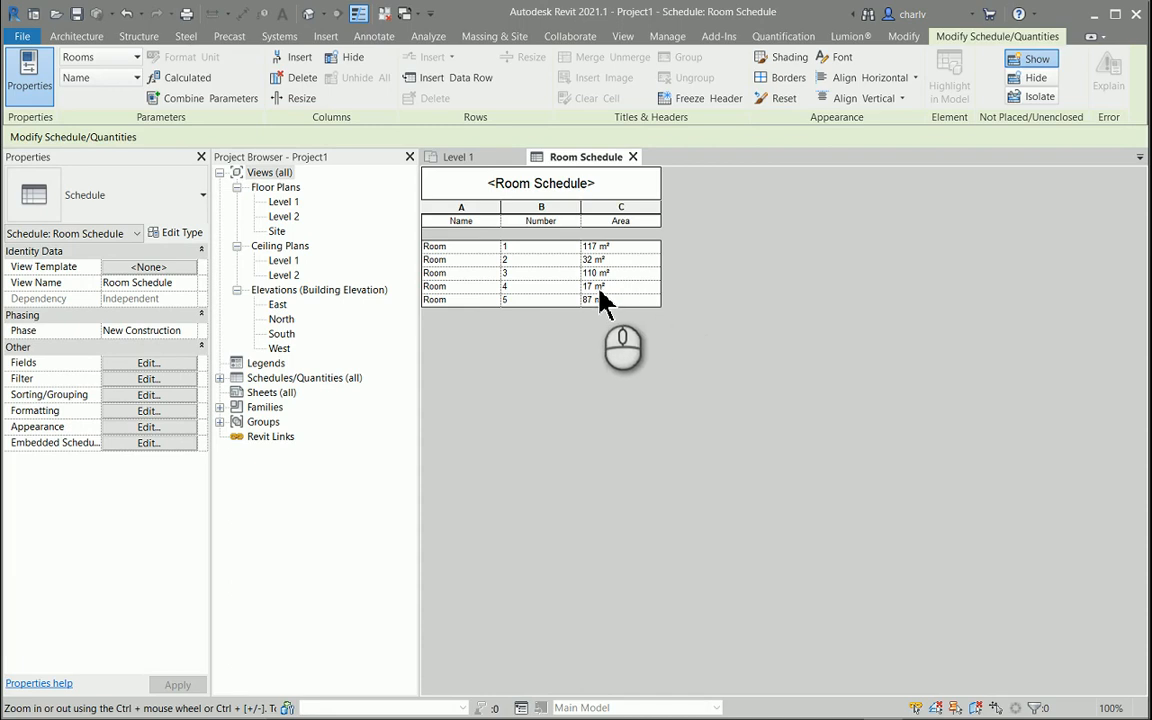
- Set the project units' Cost per Area format to Cost per square meter
left_click(662, 38)
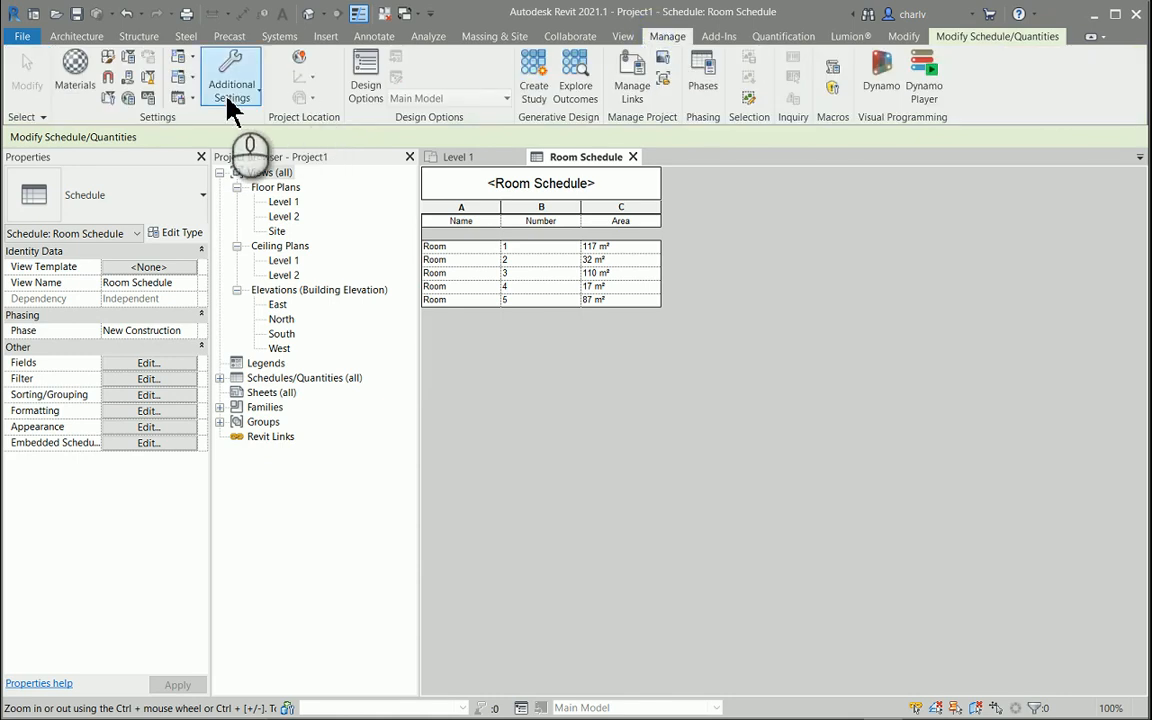
left_click(147, 100)
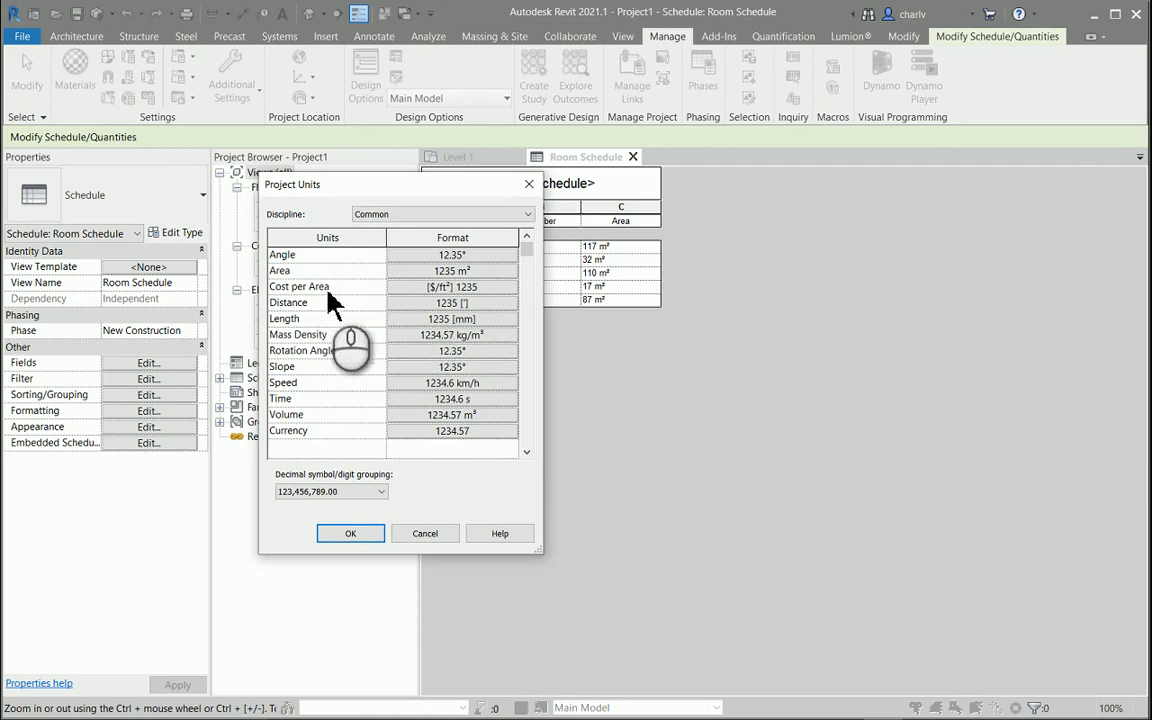
left_click(392, 288)
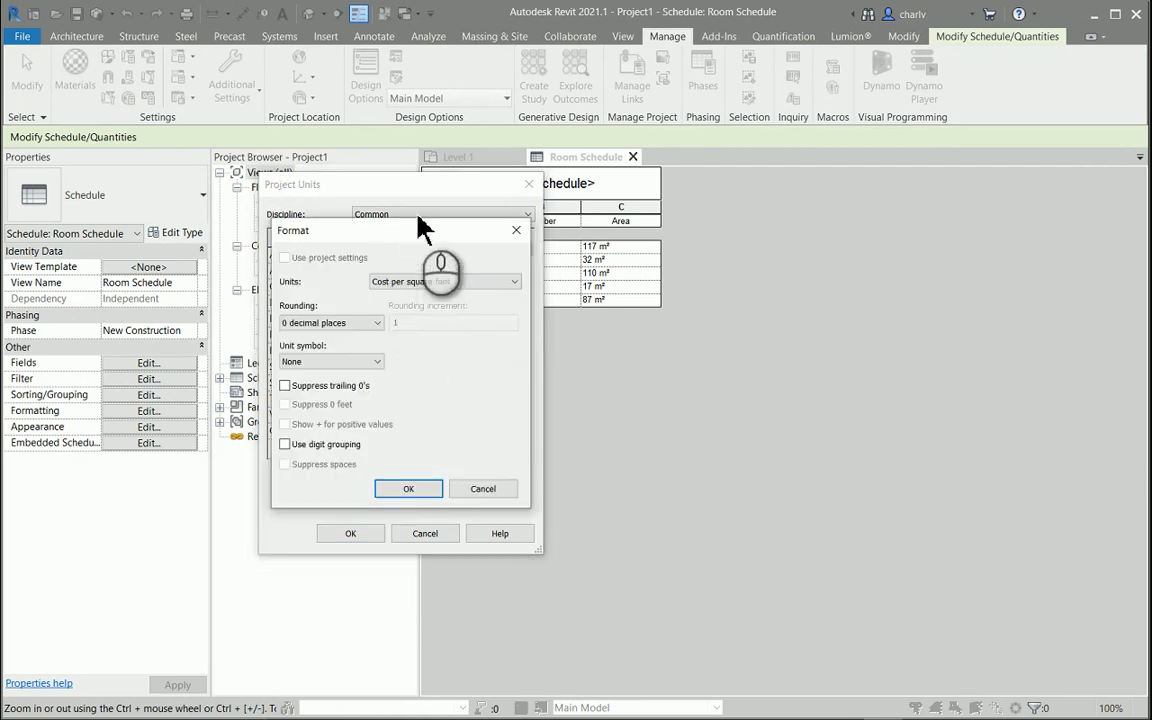
left_click_drag(419, 225, 609, 305)
left_click(655, 347)
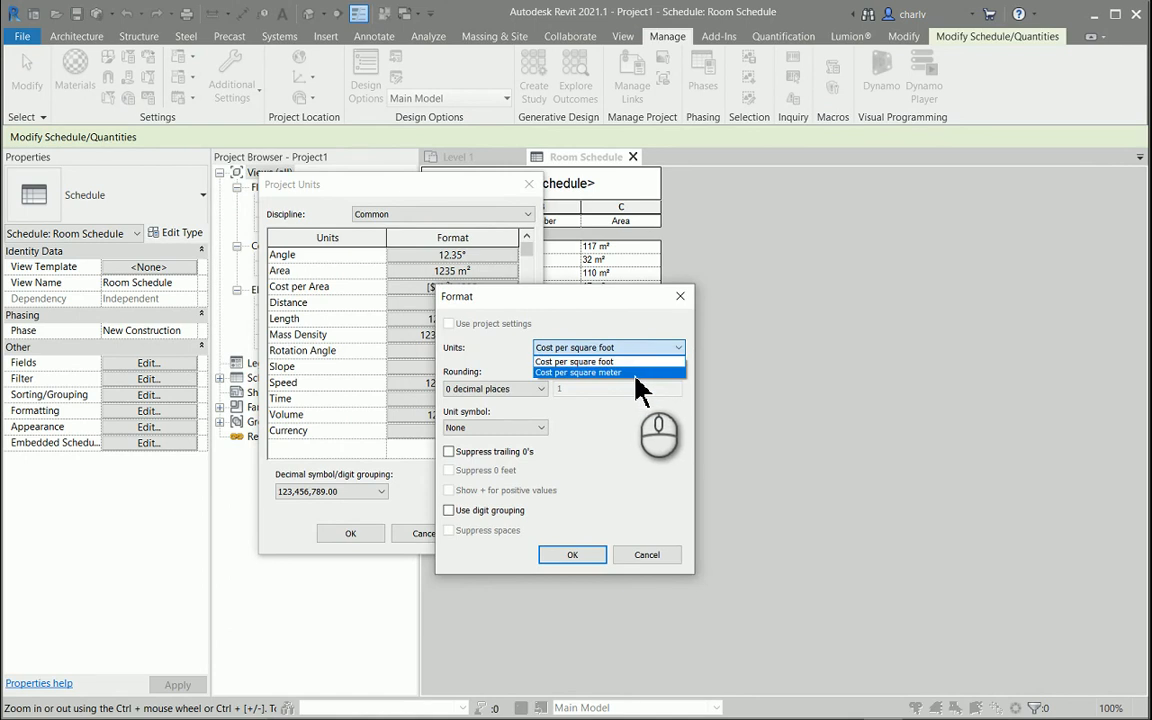
left_click(634, 373)
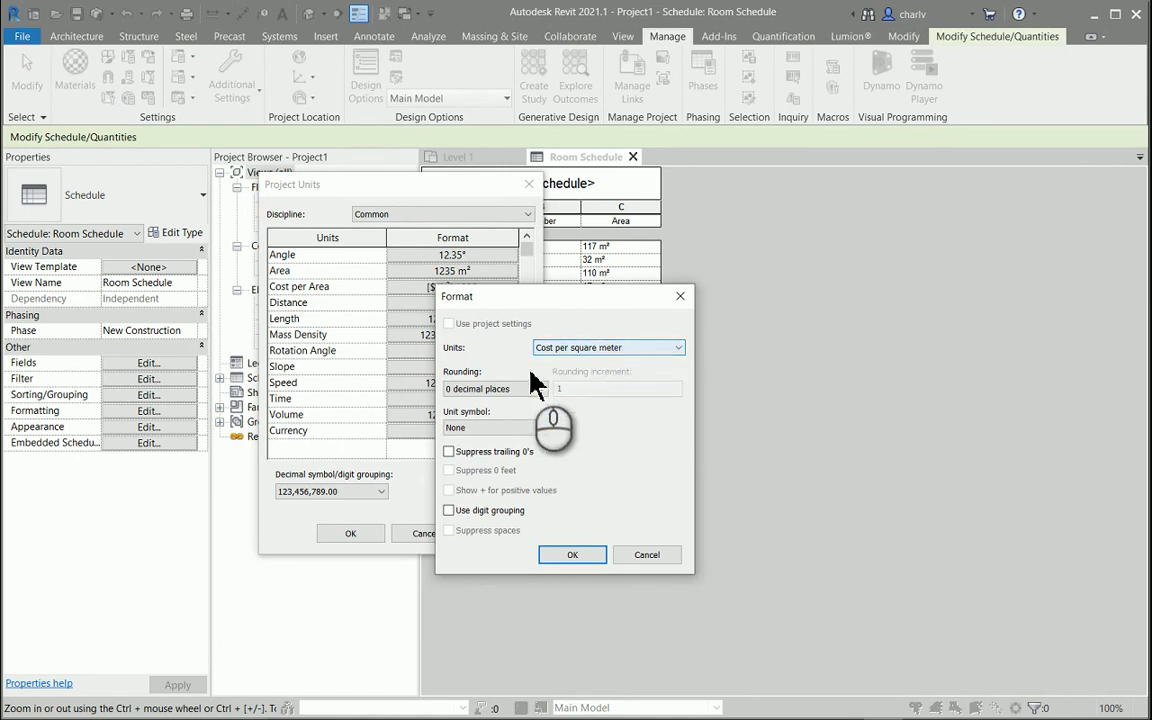
left_click(550, 553)
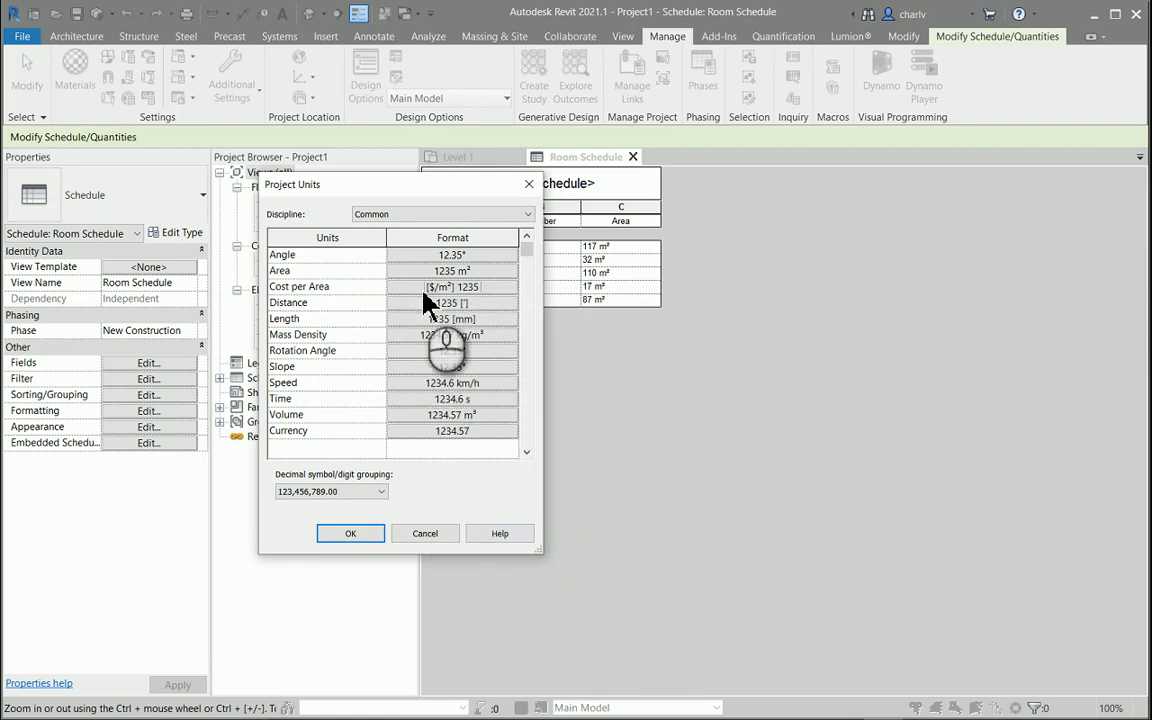
left_click(350, 536)
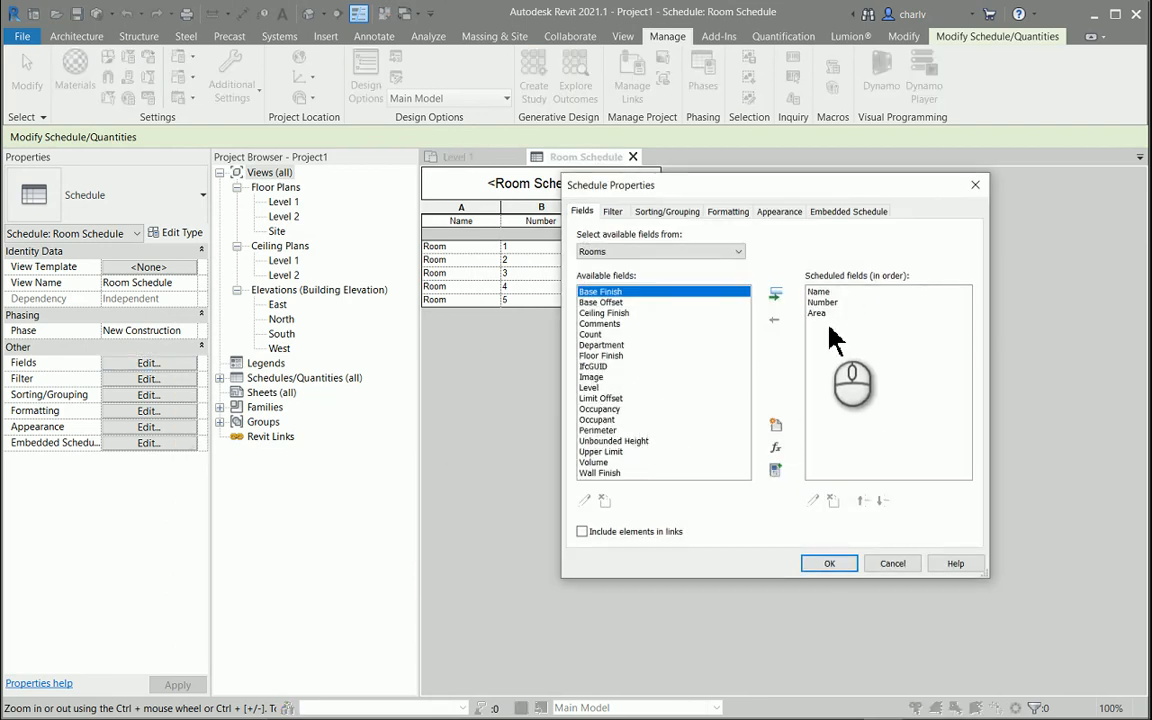
- Add a project parameter named Cost p A, of type Cost per Area, as a field in the room schedule
left_click(773, 422)
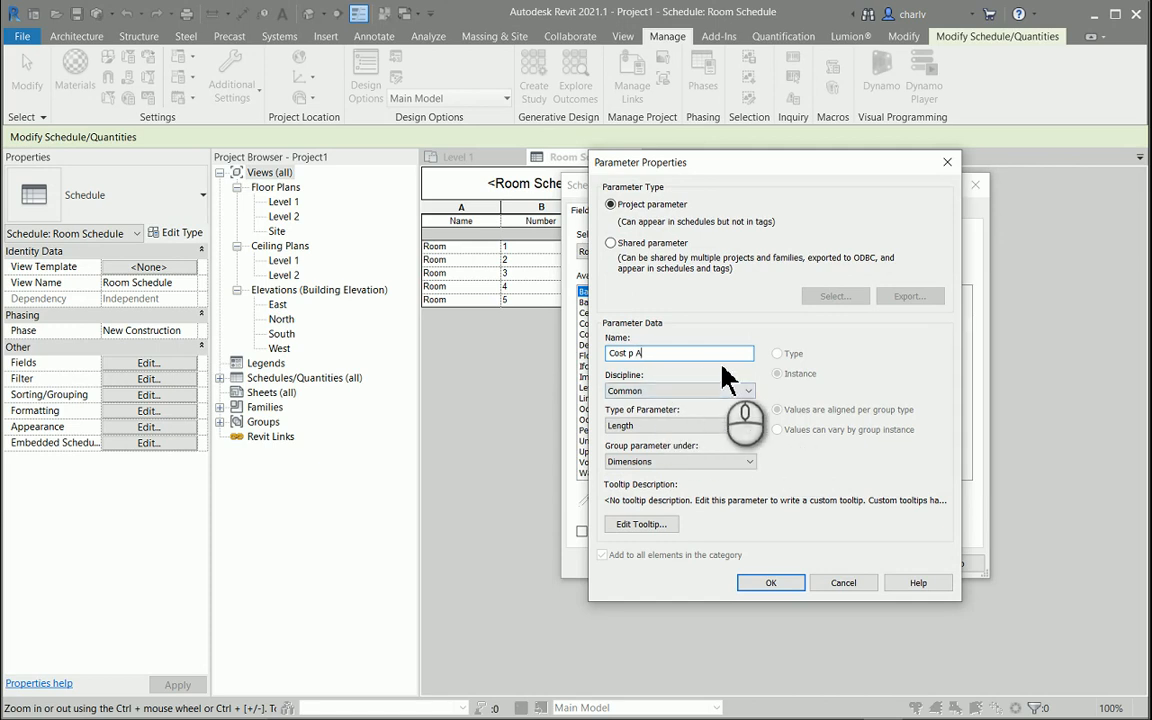
left_click(728, 425)
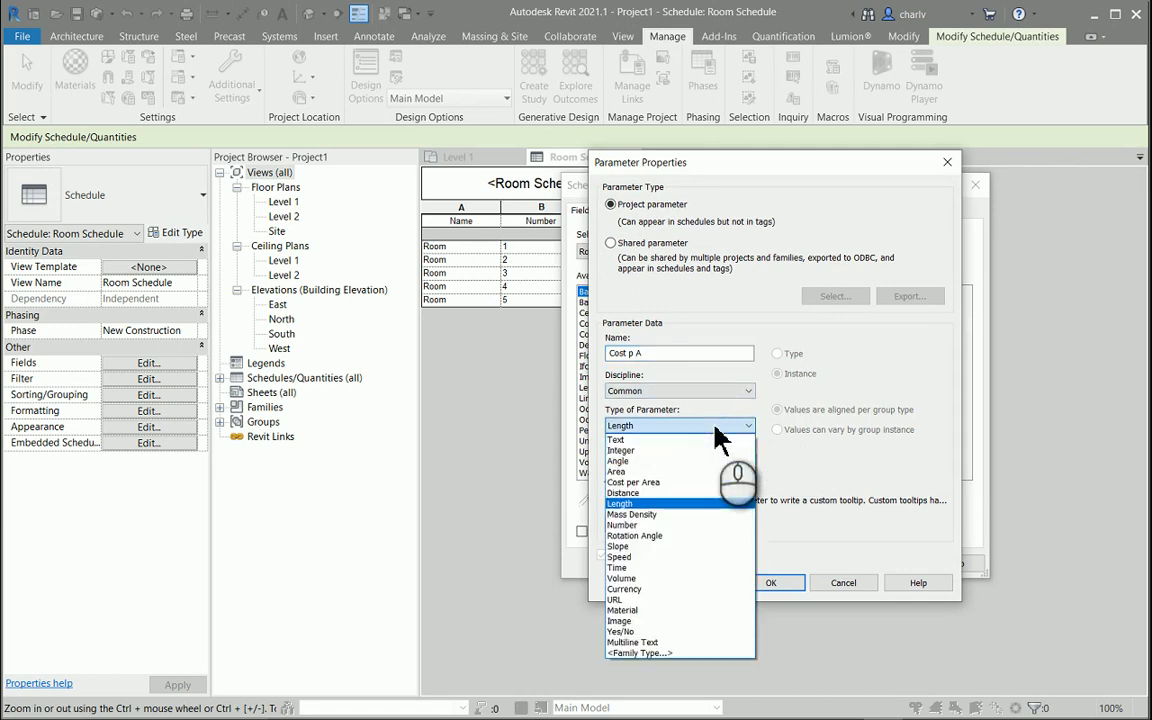
left_click(703, 484)
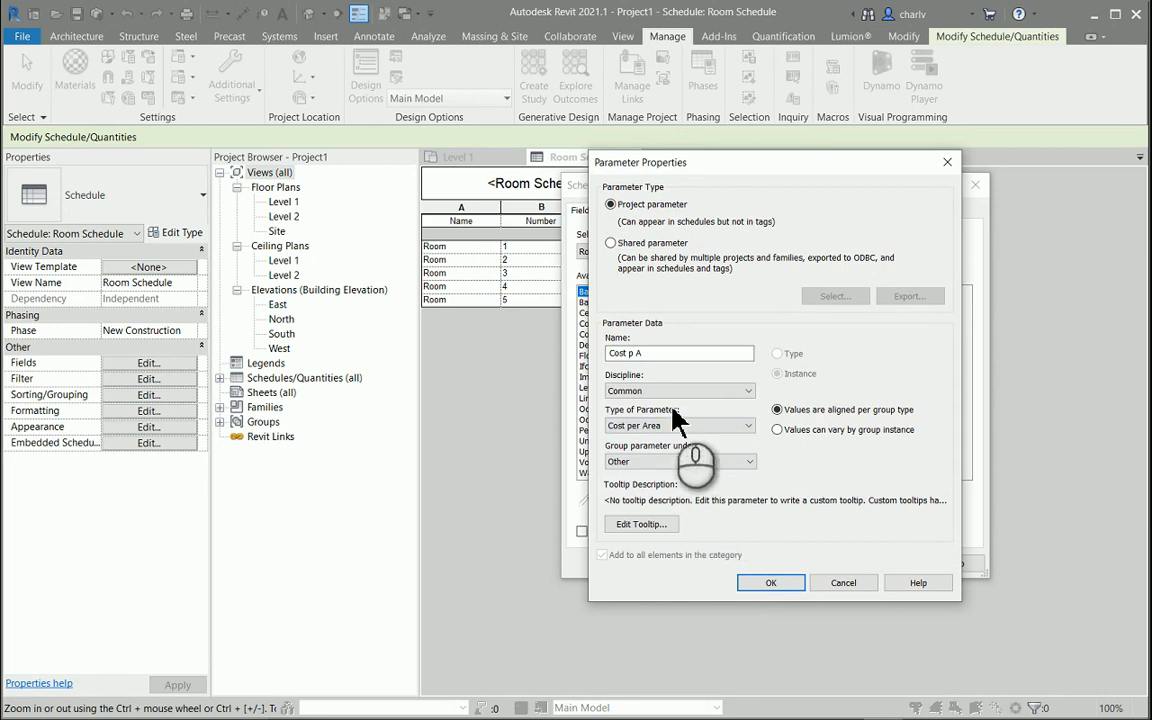
left_click(748, 582)
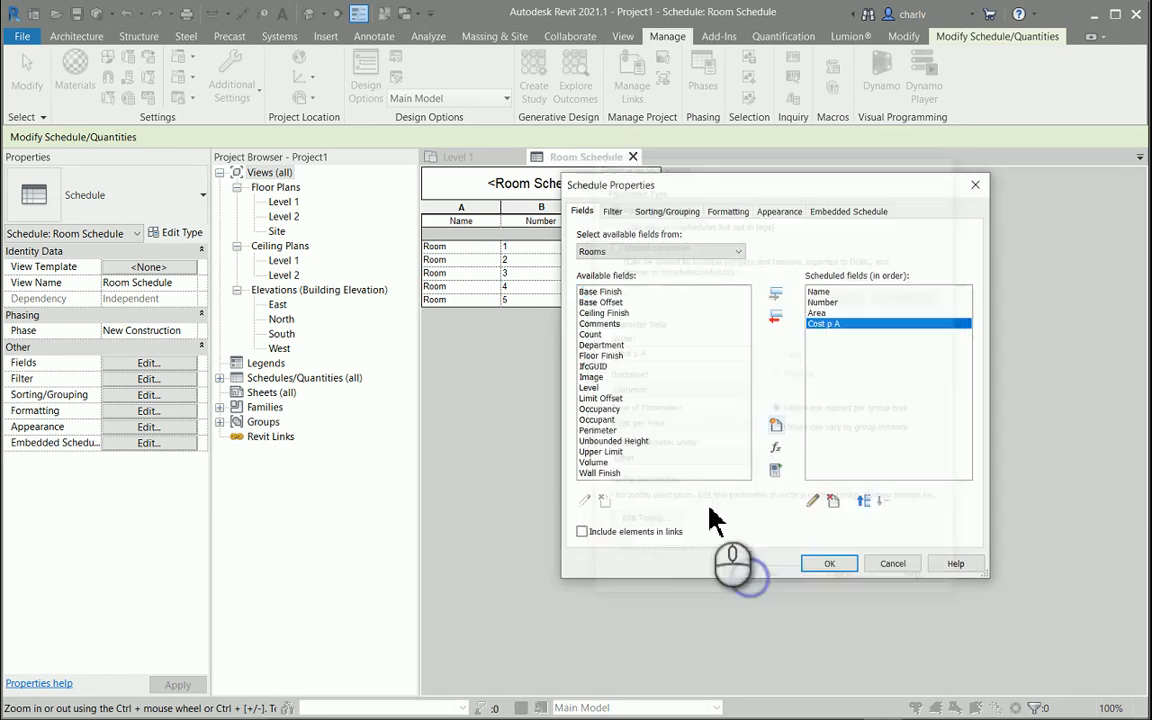
left_click(812, 565)
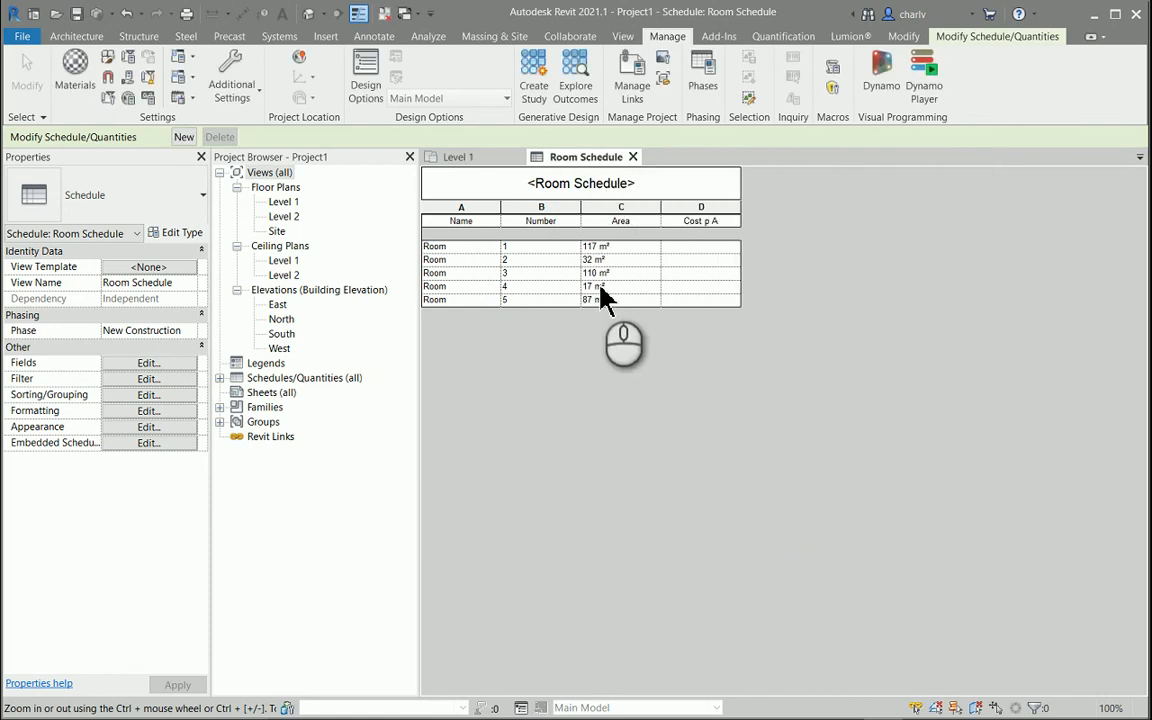
- Fill in the Cost p A values for rooms 1 to 5 as 250, 100, 100, 110 and 100
left_click(685, 249)
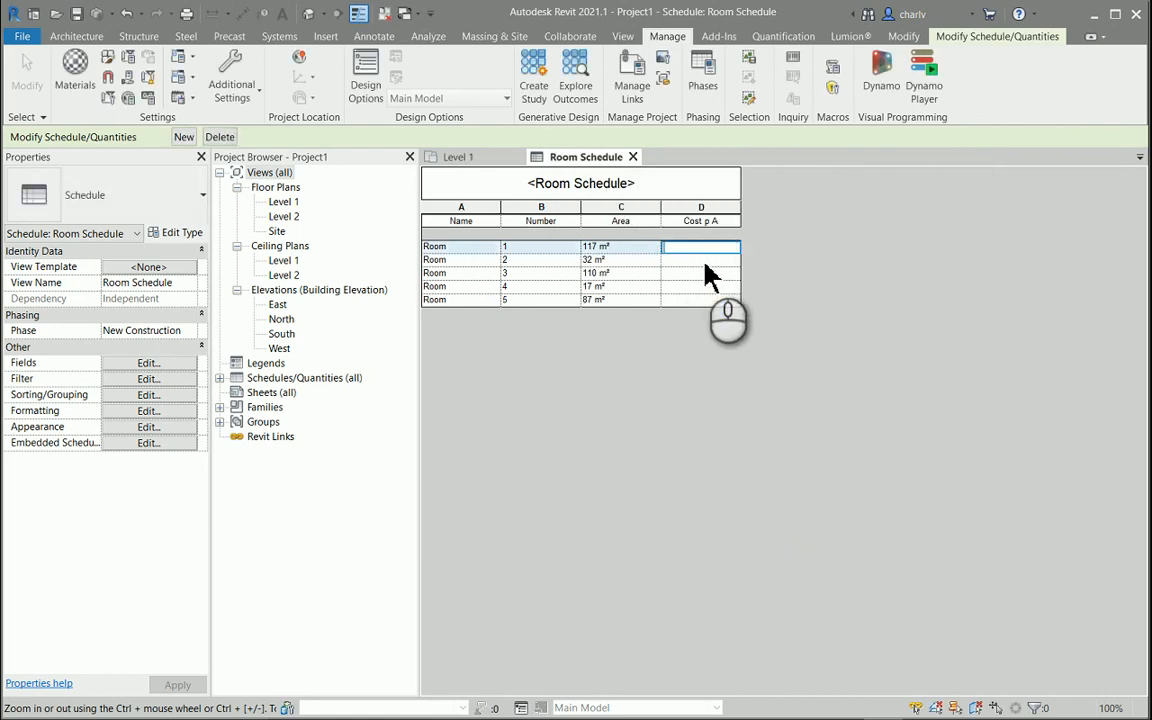
key("Return")
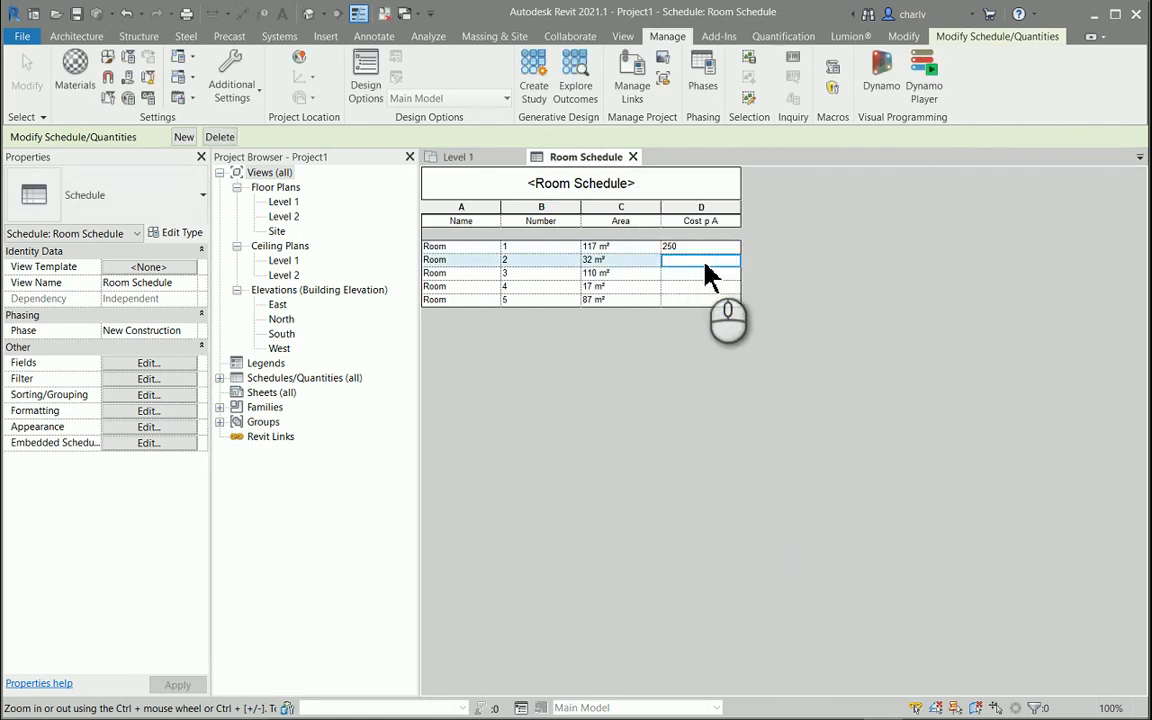
type("100")
key("Return")
type("100")
key("Return")
type("110")
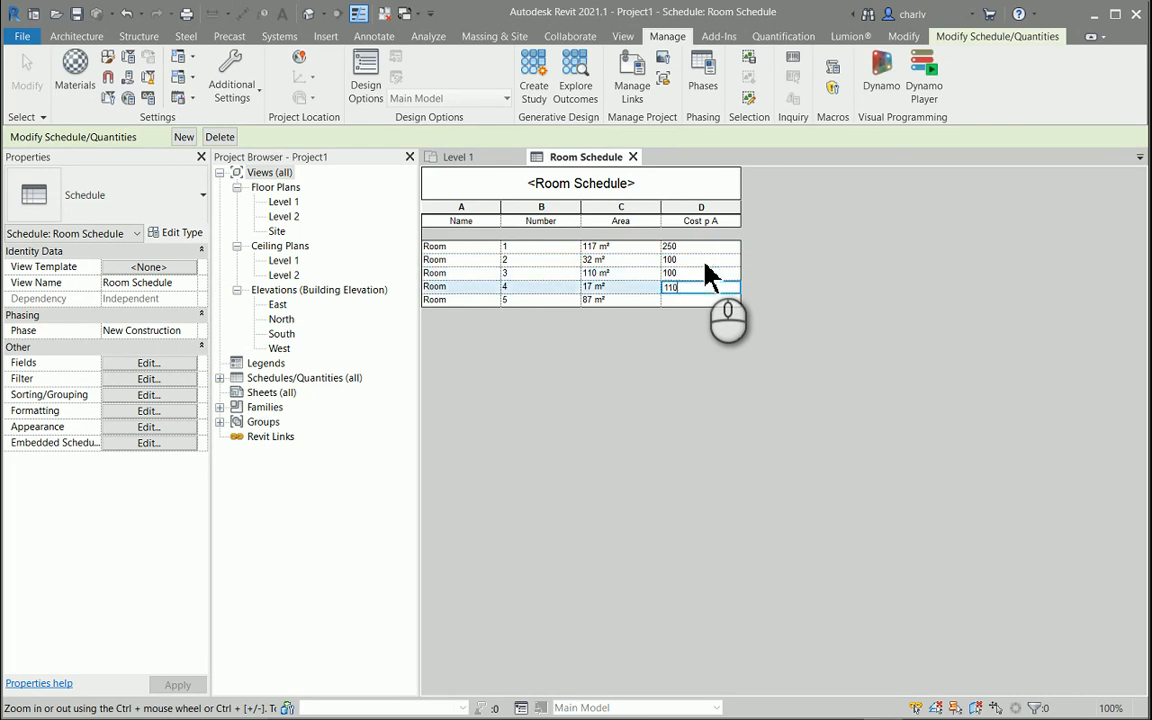
key("Return")
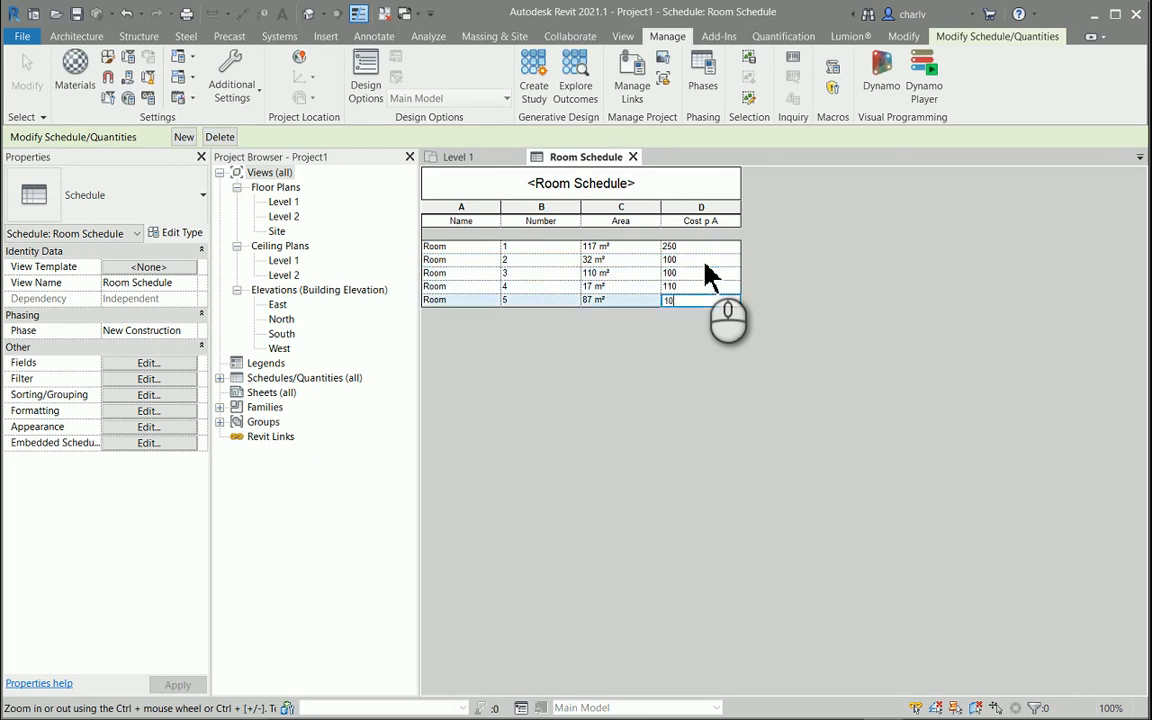
left_click(679, 329)
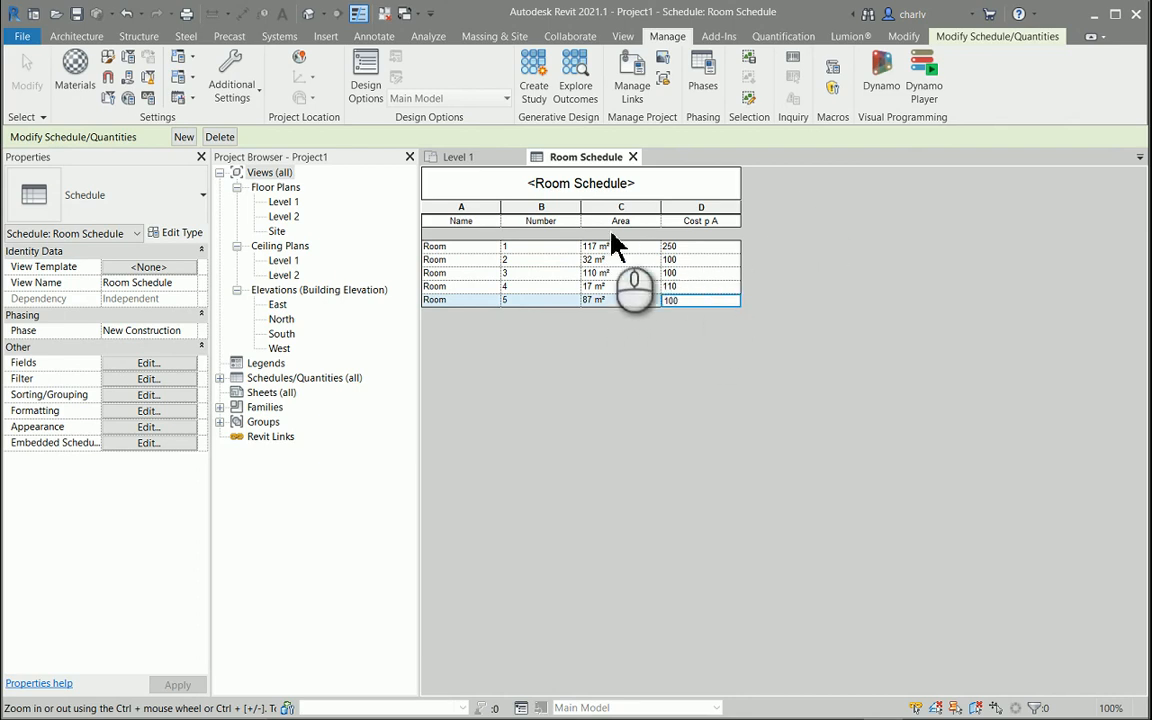
- Start a calculated schedule field named Total Costs with the Currency type
left_click(152, 363)
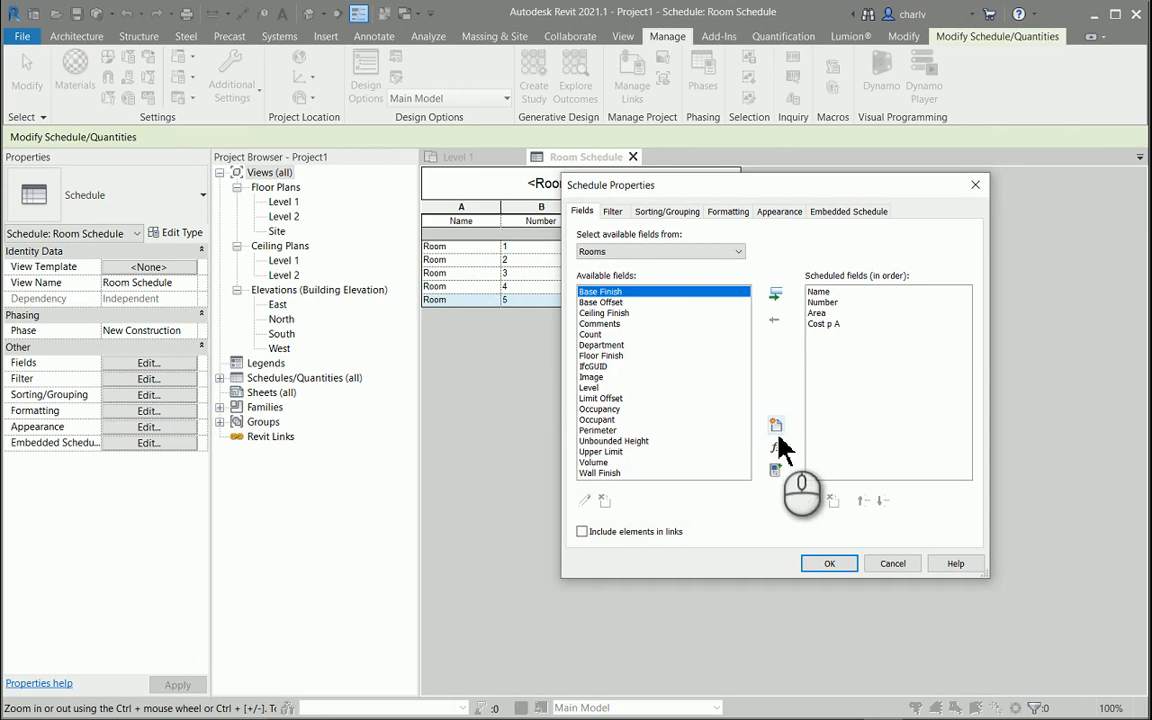
left_click(778, 449)
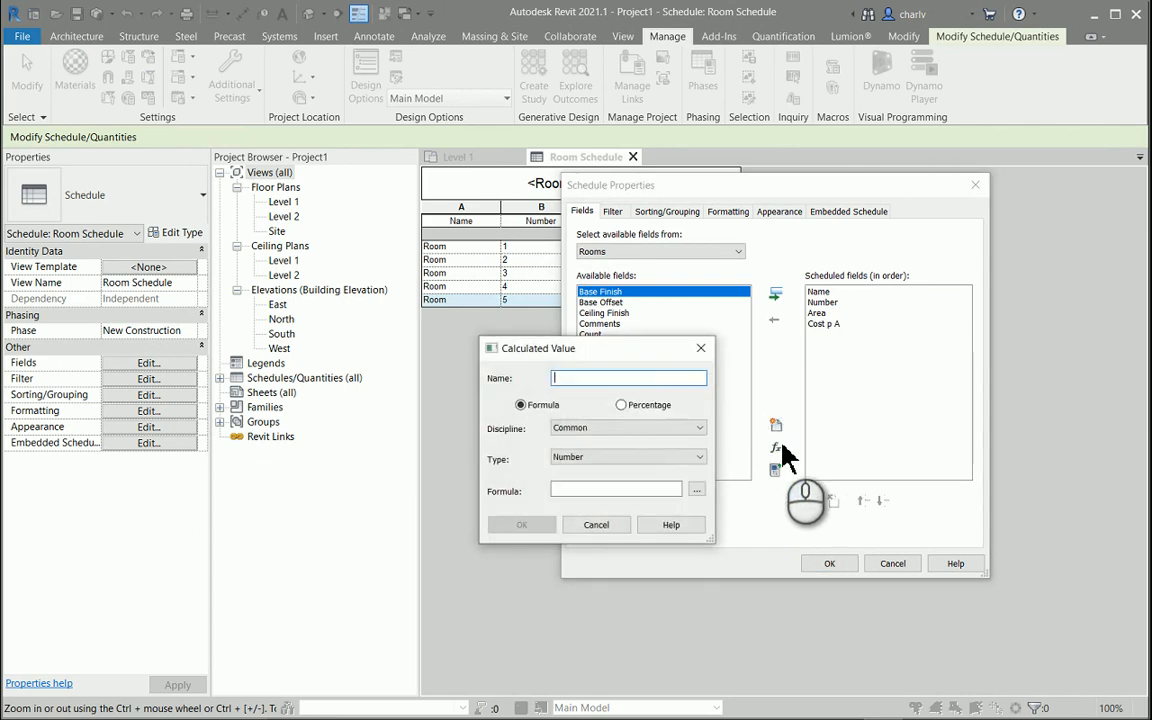
left_click(661, 381)
type("Total ")
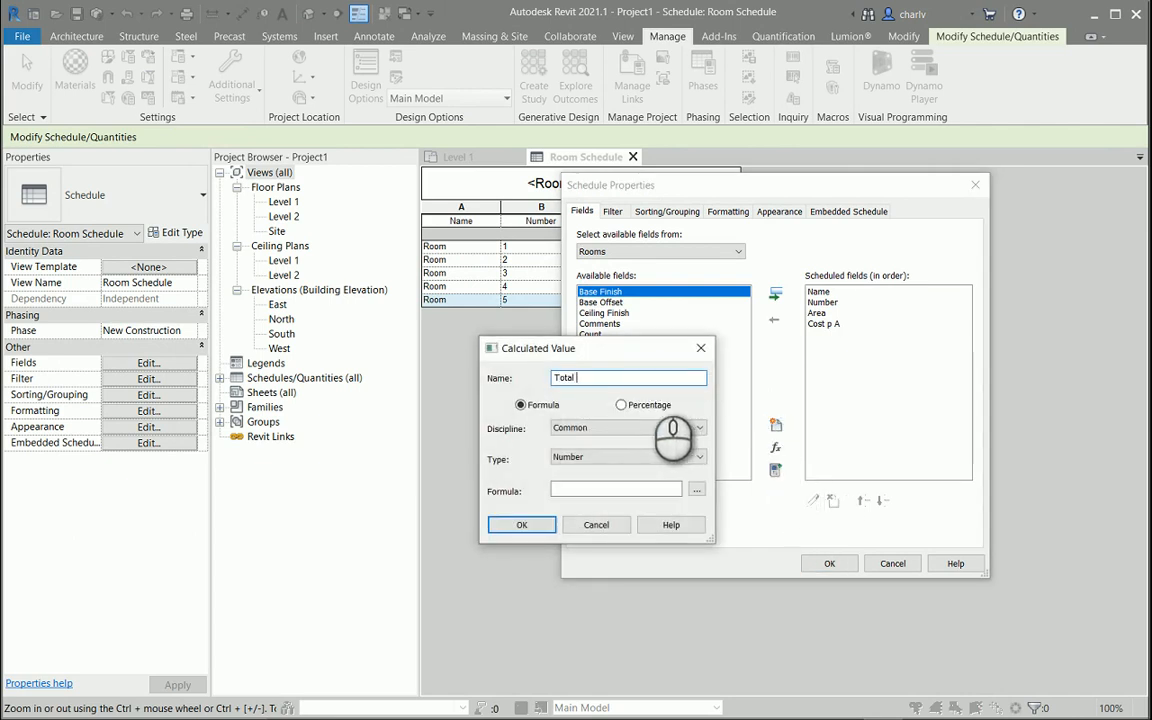
type("Costs")
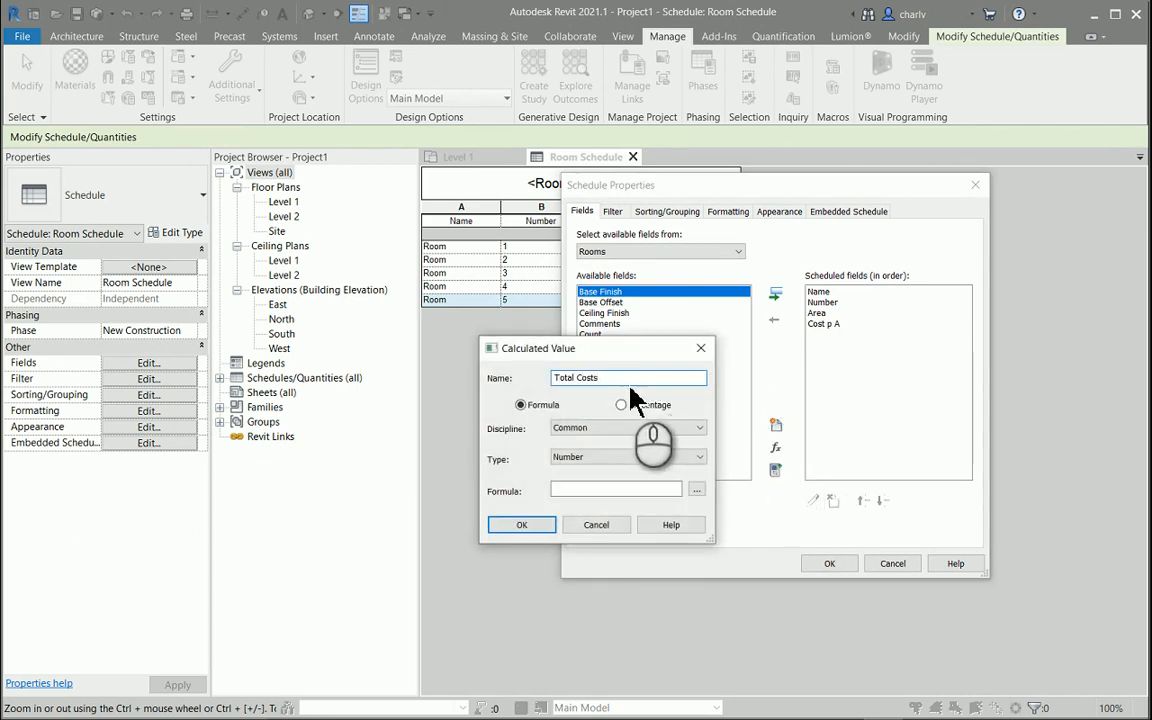
left_click(600, 457)
left_click(620, 620)
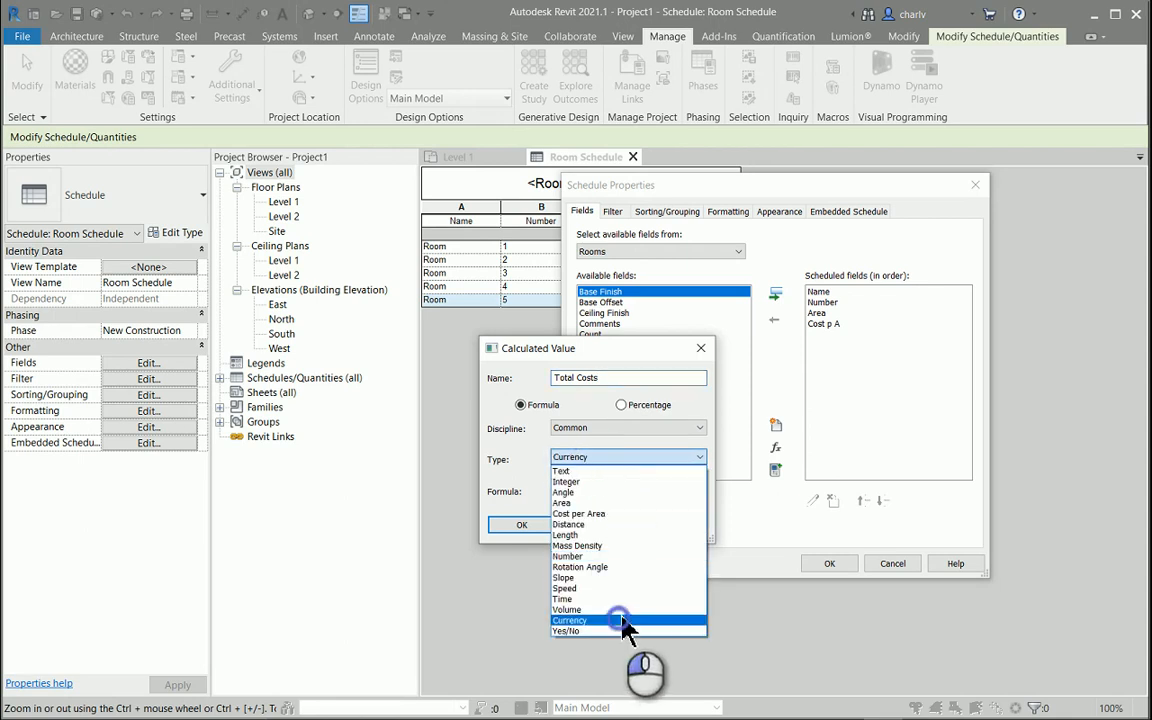
- Give Total Costs the formula Area*Cost p A and apply the new field to the room schedule
left_click(698, 491)
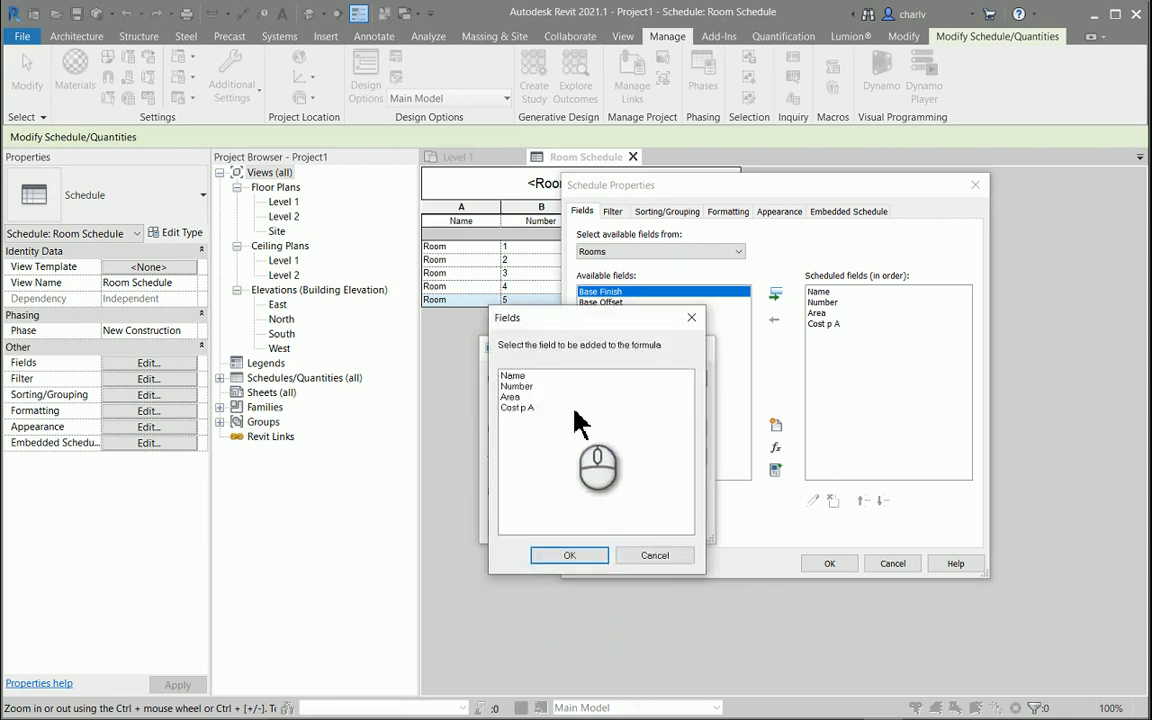
double_click(550, 398)
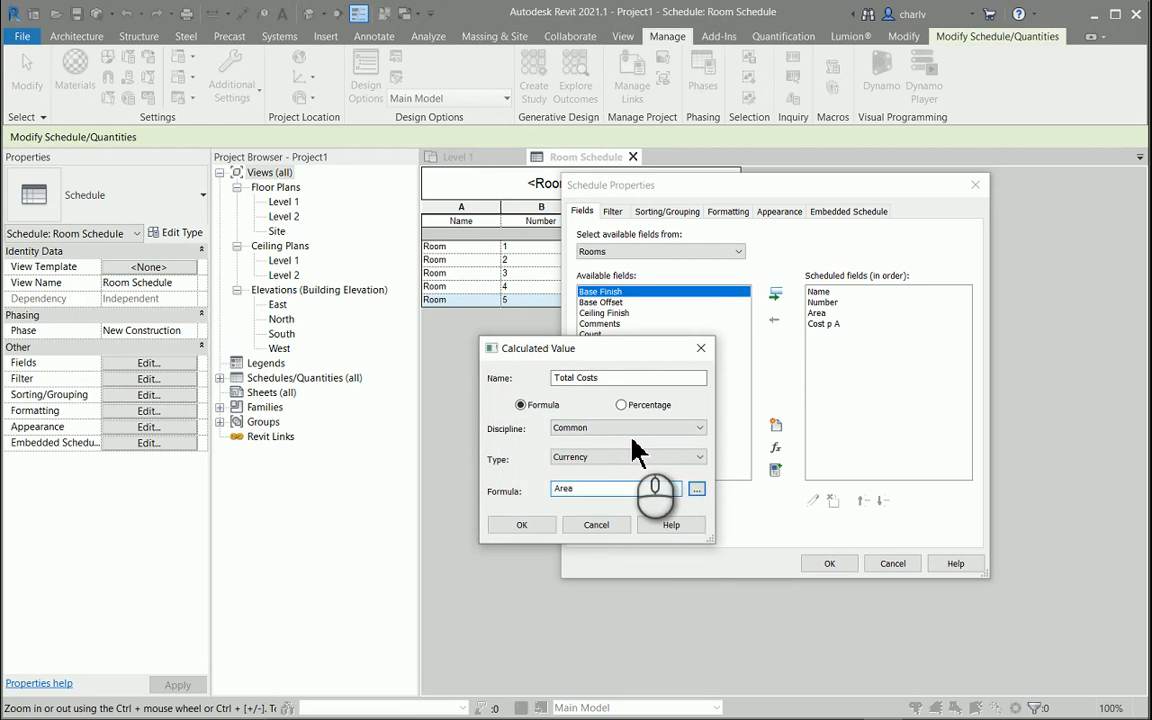
type("*")
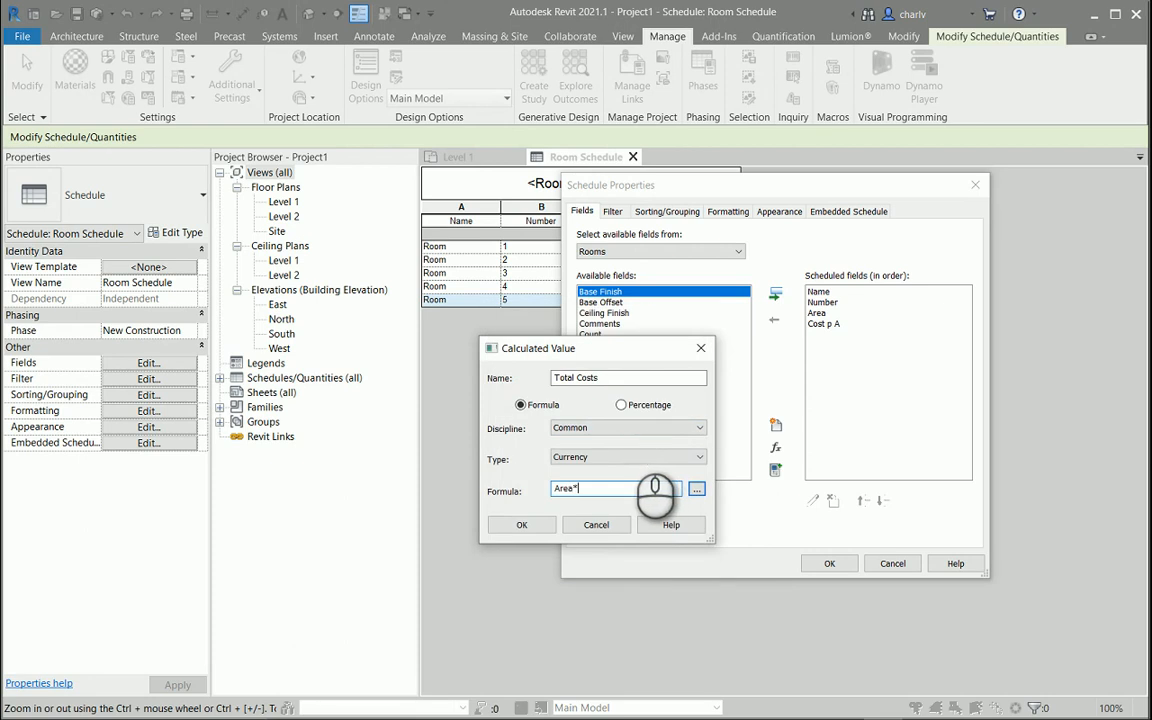
left_click(697, 489)
double_click(521, 408)
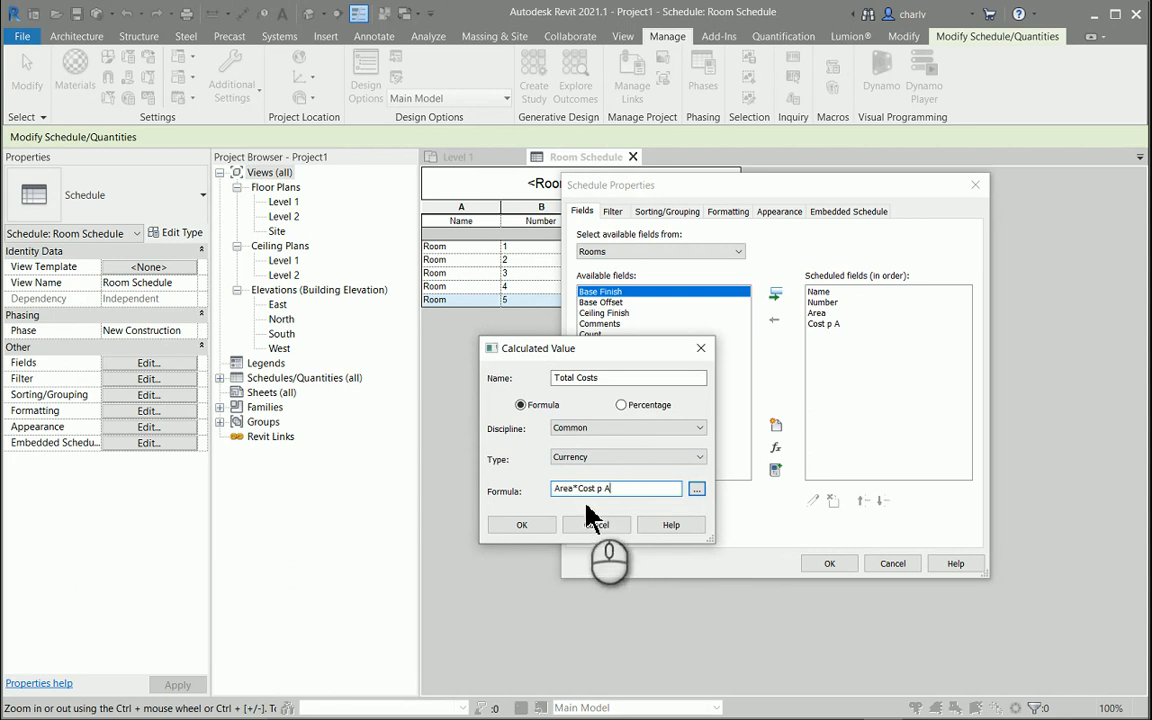
left_click(527, 525)
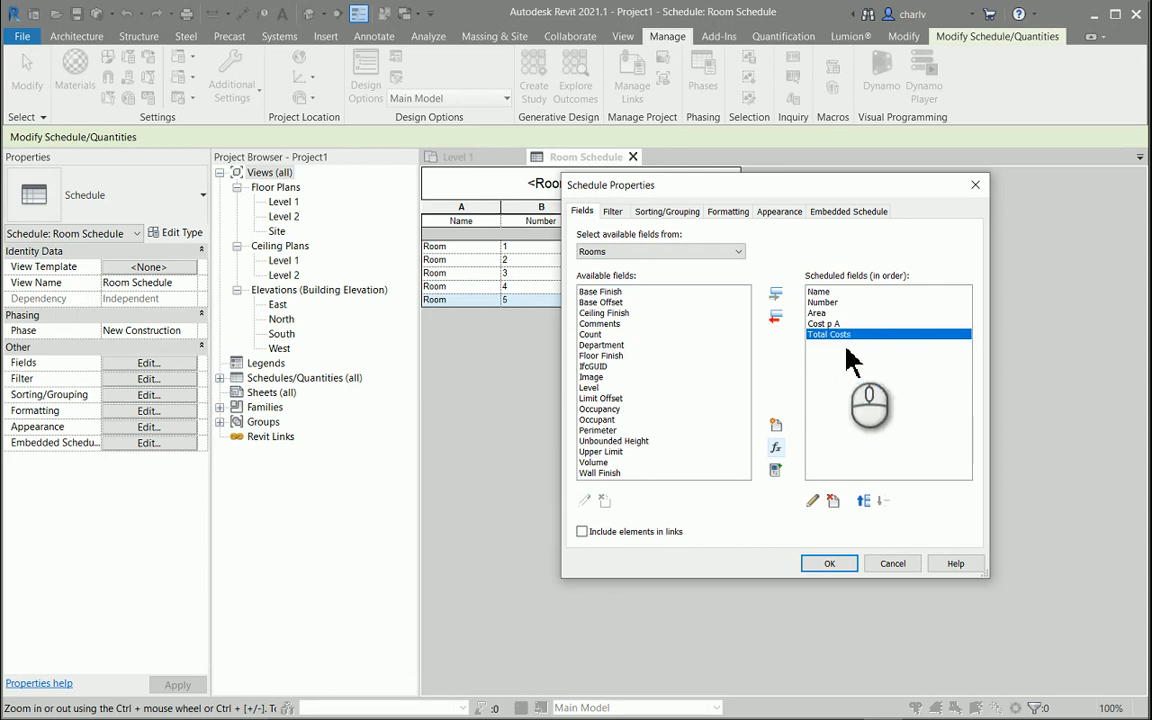
left_click(829, 563)
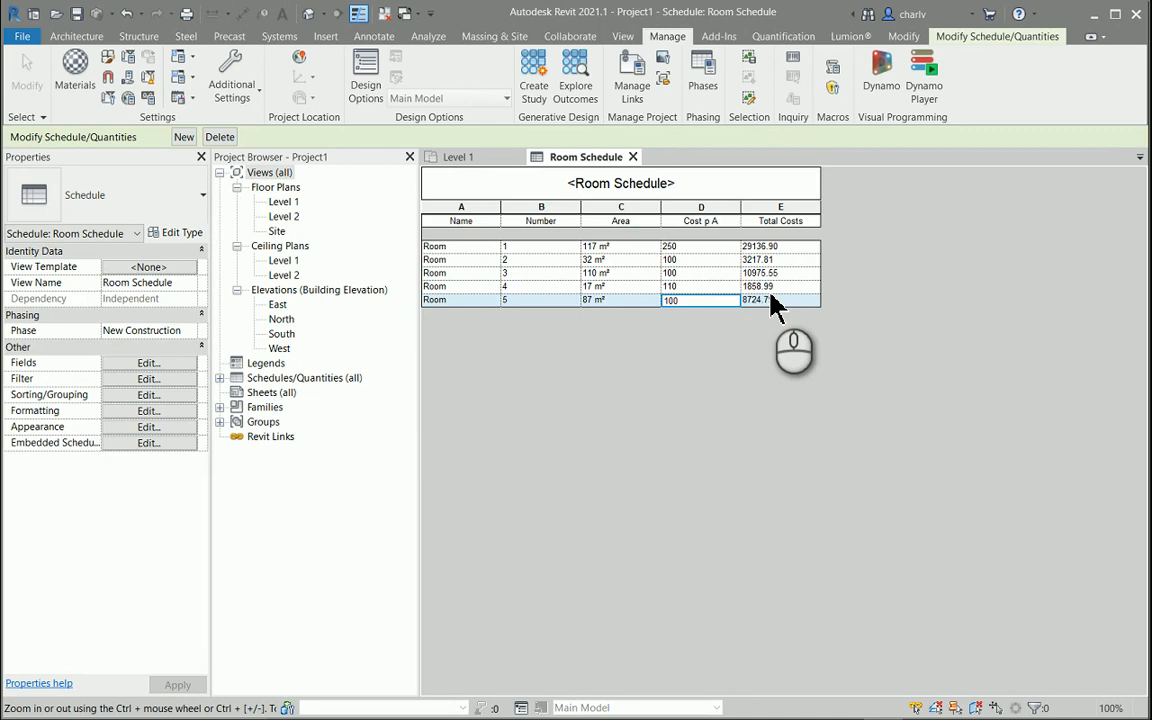
- Set the Cost p A value of room 1 to 100
left_click(712, 248)
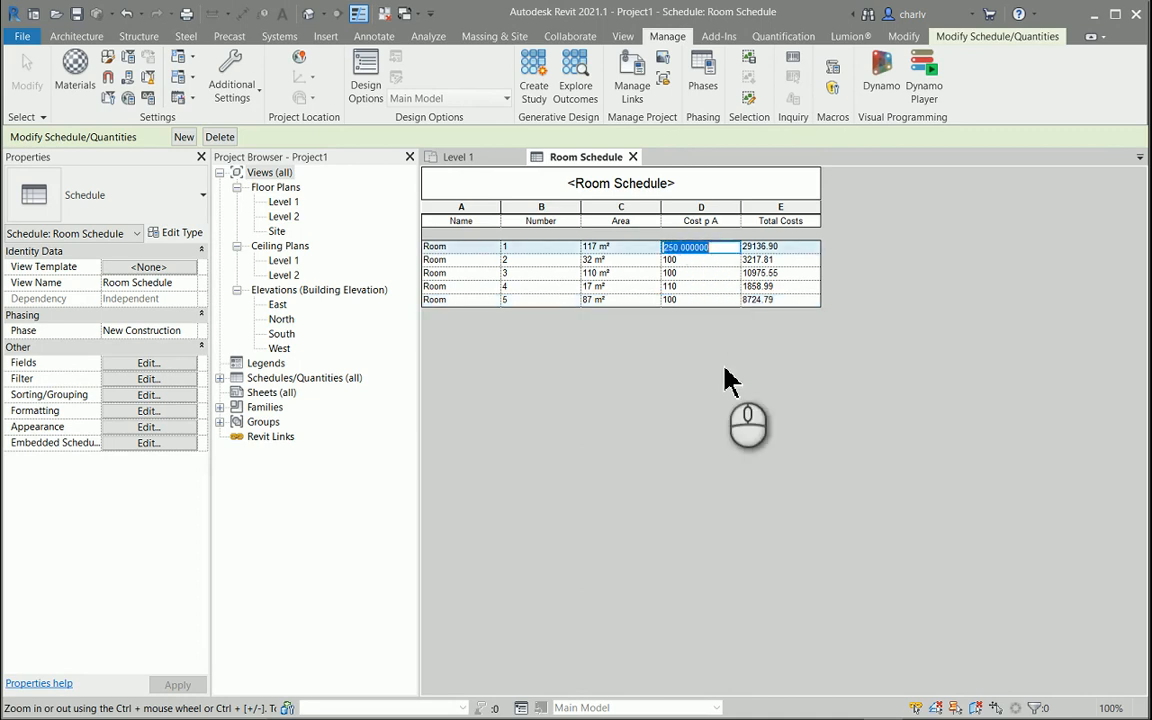
type("100")
key("Return")
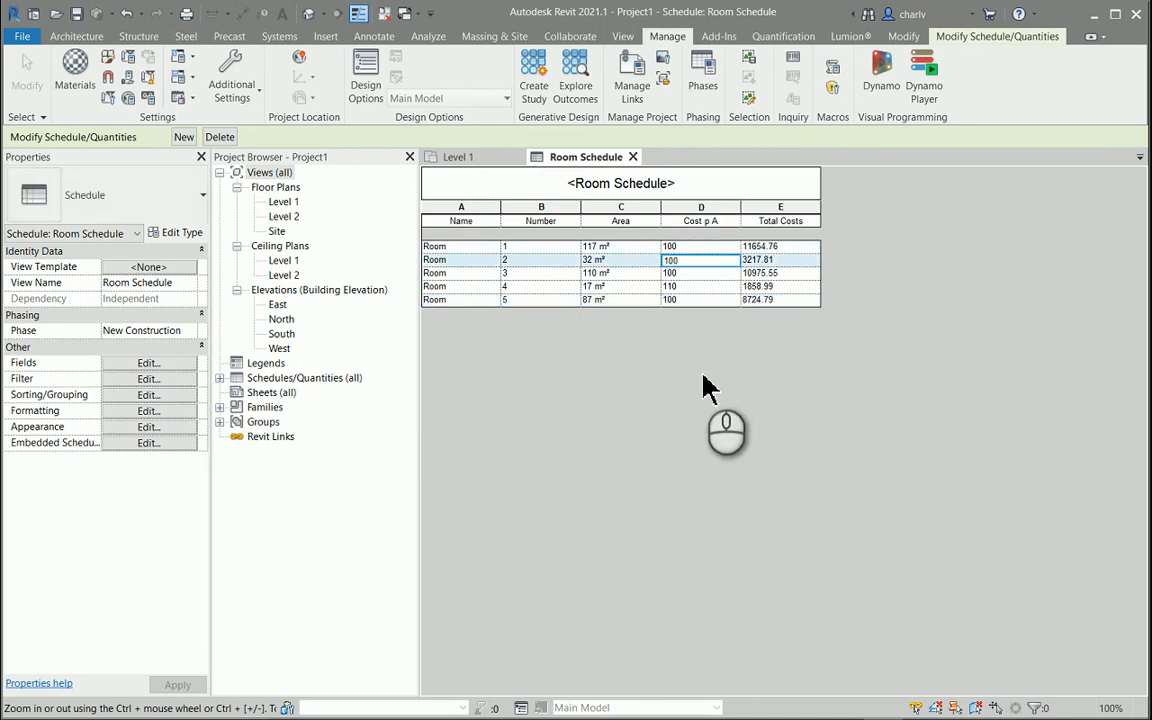